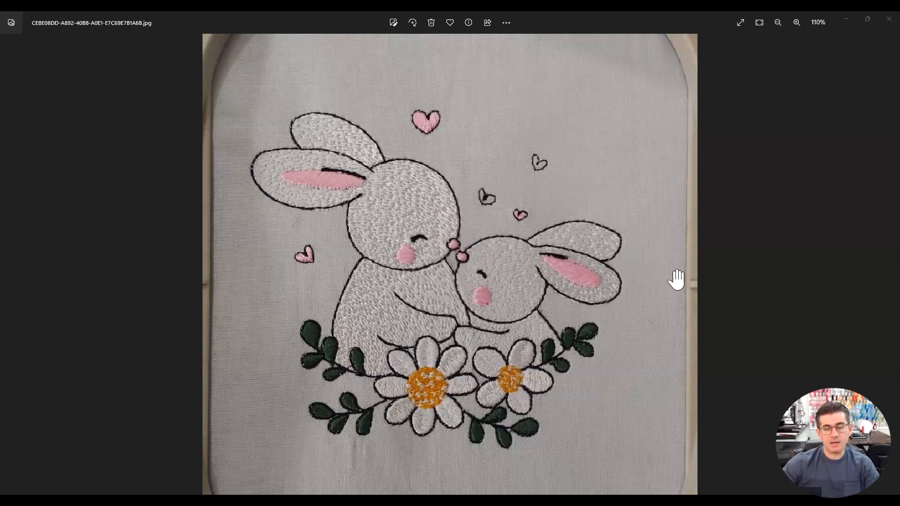
Examine the front photo of the stitched bunnies, checking the fills, outlines, hearts and flowers up close and as a whole
{"action": "scroll", "coordinate": [584, 285], "scroll_direction": "up", "scroll_amount": 3}
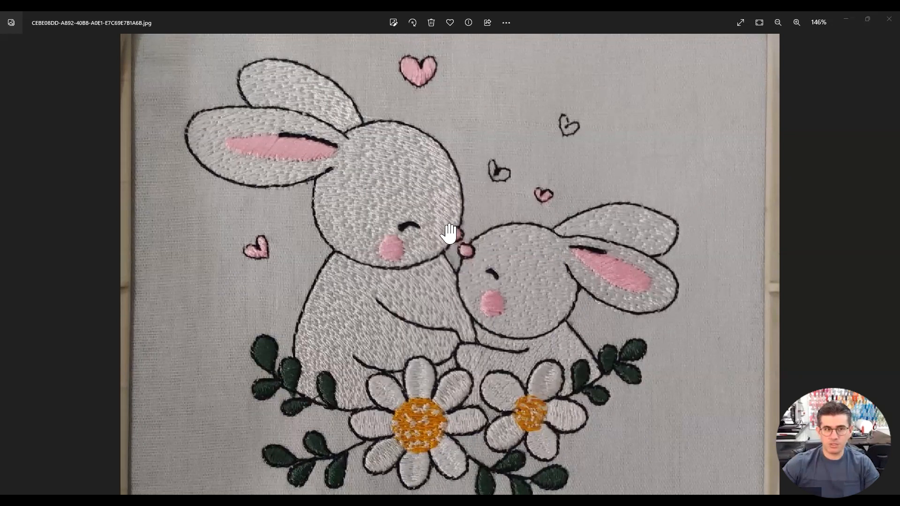
{"action": "scroll", "coordinate": [448, 233], "scroll_direction": "down", "scroll_amount": 2}
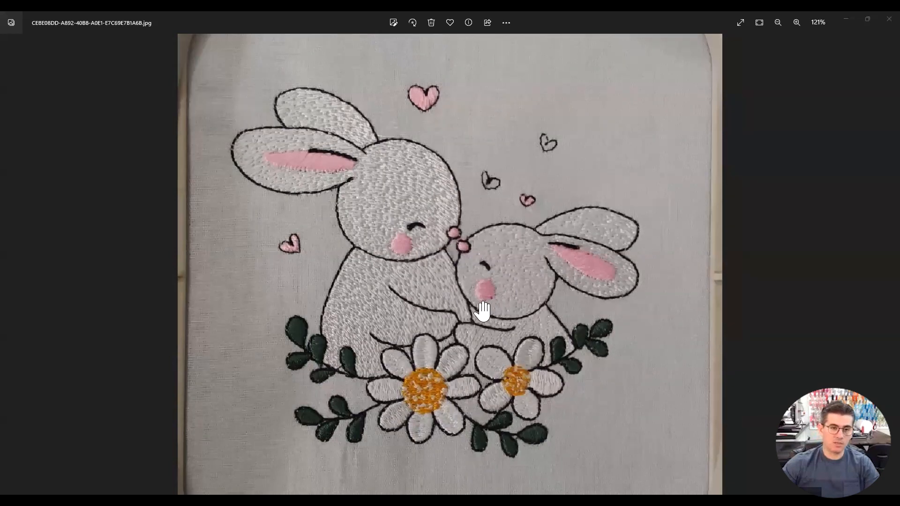
{"action": "scroll", "coordinate": [445, 255], "scroll_direction": "up", "scroll_amount": 2}
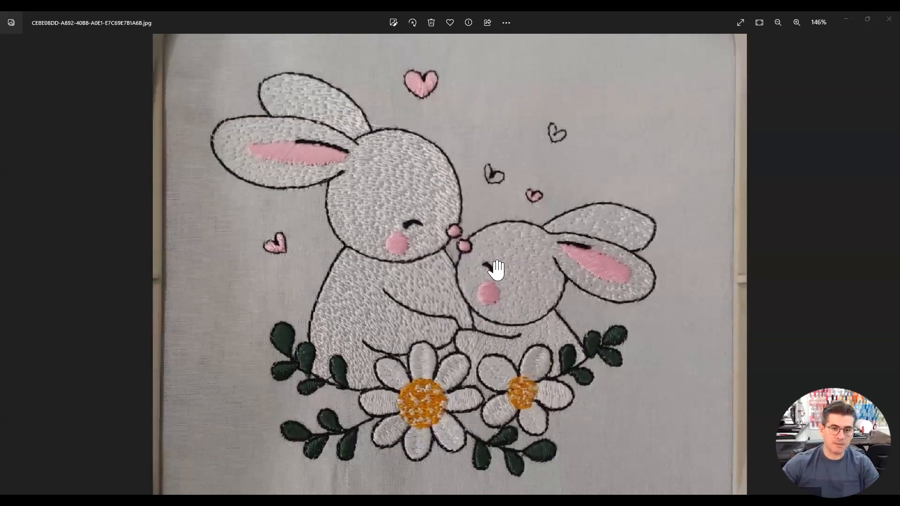
{"action": "scroll", "coordinate": [437, 204], "scroll_direction": "down", "scroll_amount": 1}
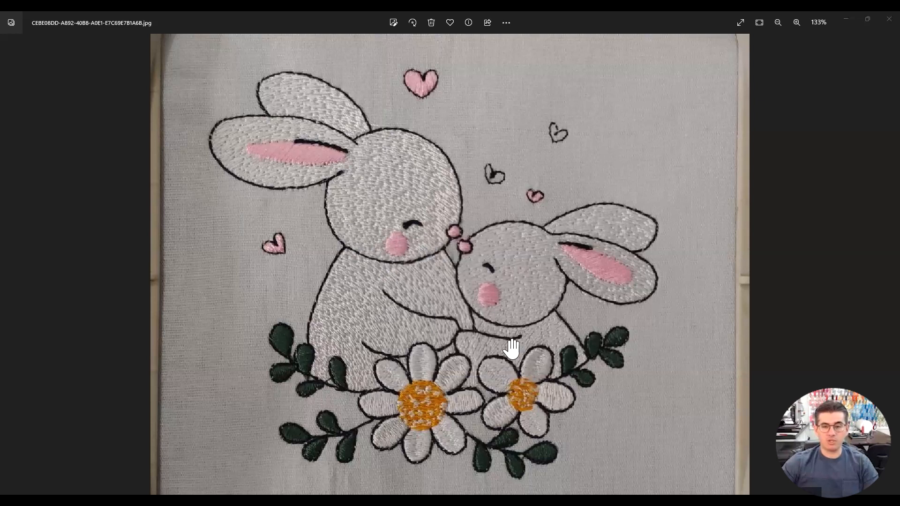
{"action": "scroll", "coordinate": [372, 229], "scroll_direction": "down", "scroll_amount": 1}
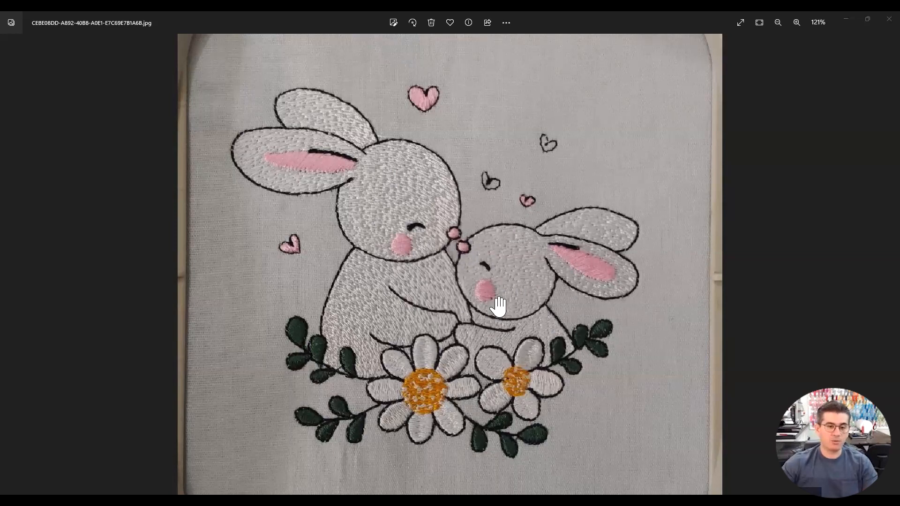
{"action": "scroll", "coordinate": [513, 275], "scroll_direction": "up", "scroll_amount": 2}
{"action": "scroll", "coordinate": [515, 275], "scroll_direction": "down", "scroll_amount": 3}
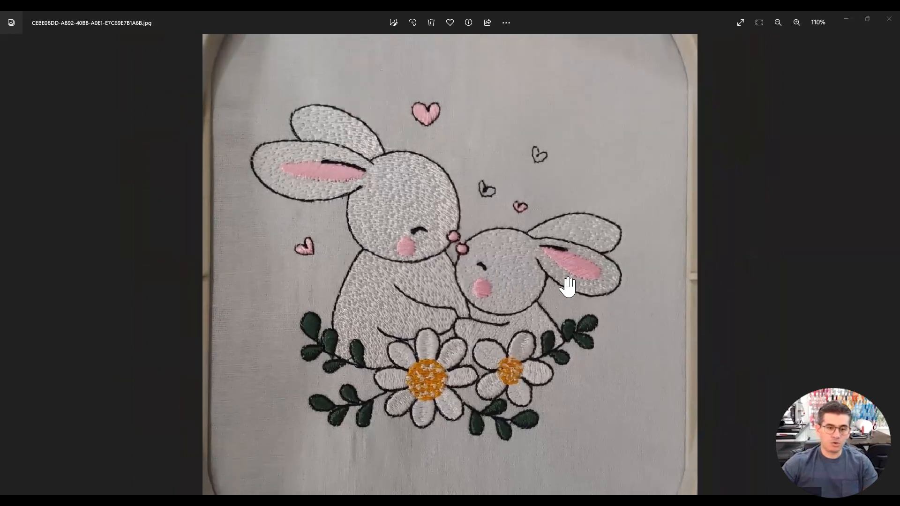
{"action": "scroll", "coordinate": [534, 315], "scroll_direction": "down", "scroll_amount": 1}
{"action": "scroll", "coordinate": [420, 258], "scroll_direction": "up", "scroll_amount": 3}
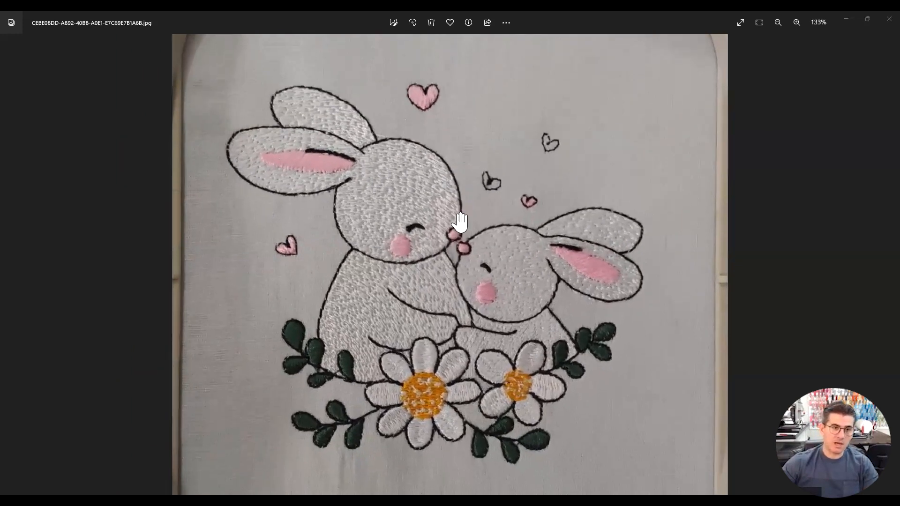
{"action": "scroll", "coordinate": [460, 223], "scroll_direction": "up", "scroll_amount": 1}
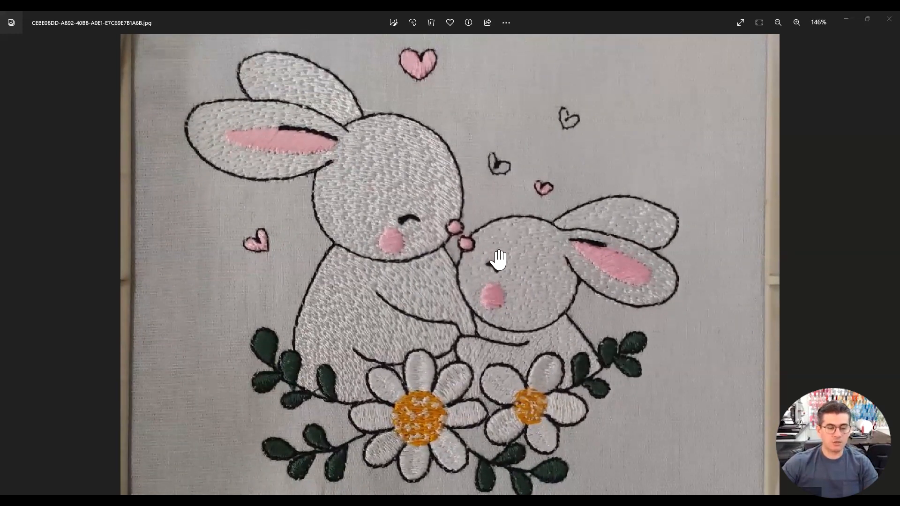
{"action": "scroll", "coordinate": [498, 260], "scroll_direction": "down", "scroll_amount": 2}
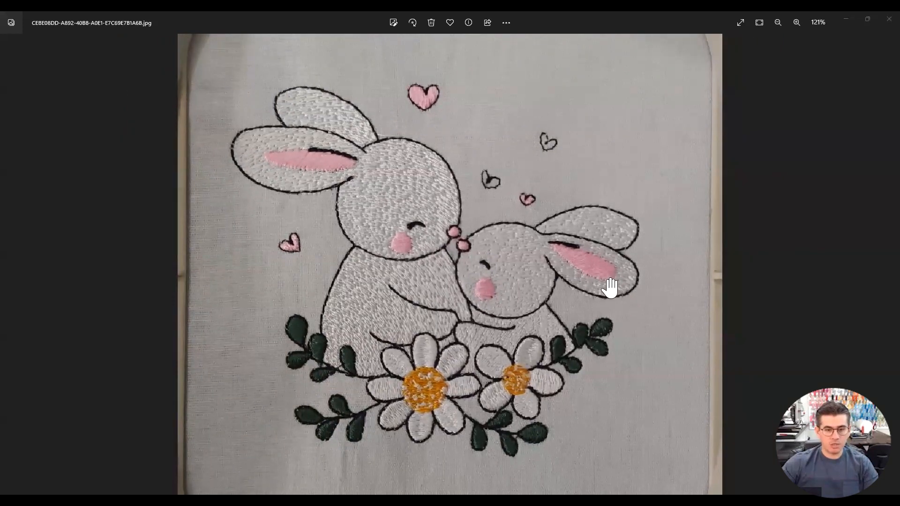
{"action": "scroll", "coordinate": [639, 255], "scroll_direction": "down", "scroll_amount": 4}
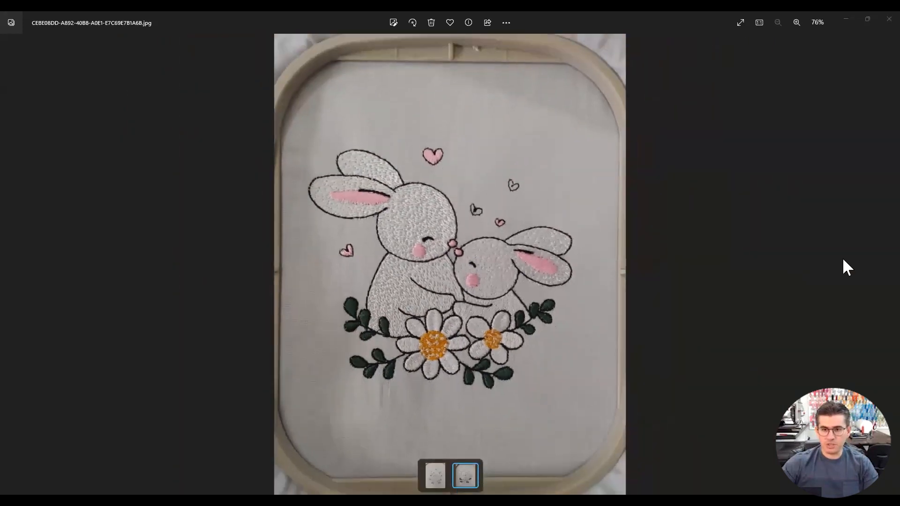
Show the photo of the embroidery's reverse side and inspect the stitching behind the bunnies and hearts
{"action": "left_click", "coordinate": [9, 263]}
{"action": "scroll", "coordinate": [515, 232], "scroll_direction": "up", "scroll_amount": 3}
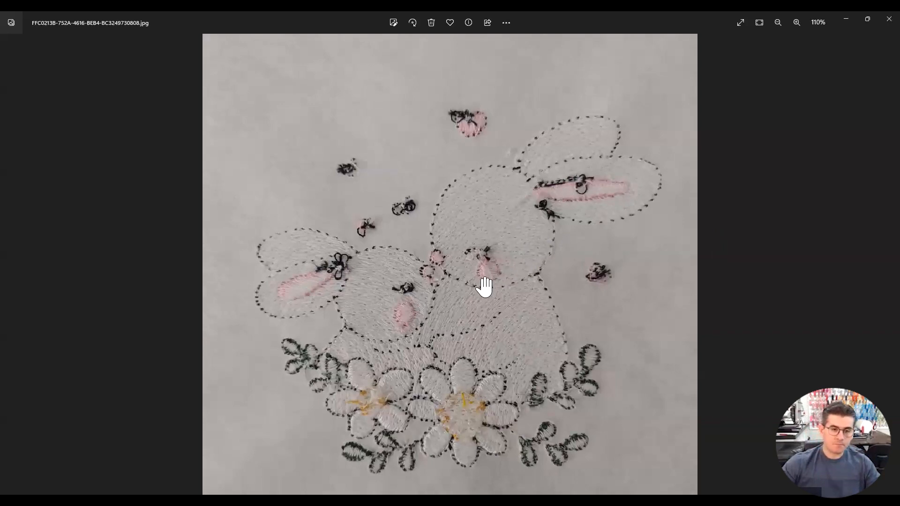
{"action": "scroll", "coordinate": [506, 283], "scroll_direction": "up", "scroll_amount": 2}
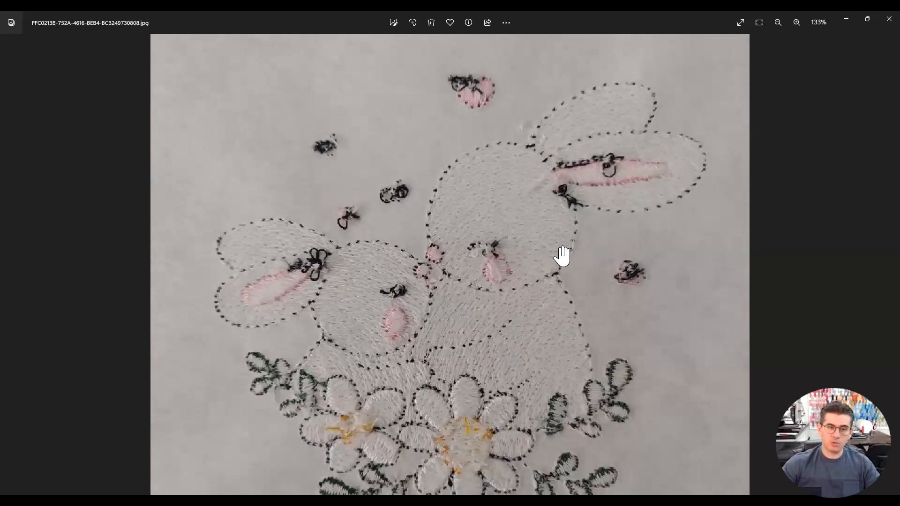
{"action": "scroll", "coordinate": [476, 253], "scroll_direction": "down", "scroll_amount": 1}
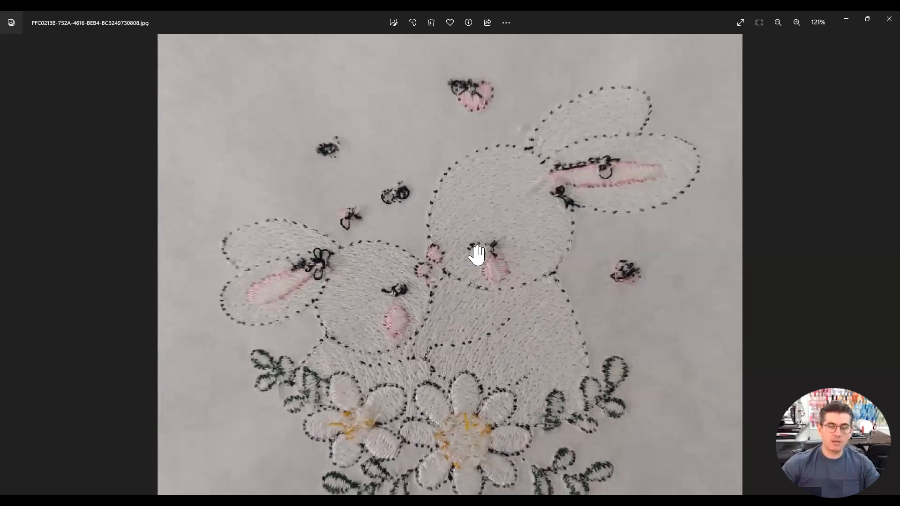
{"action": "scroll", "coordinate": [450, 424], "scroll_direction": "up", "scroll_amount": 1}
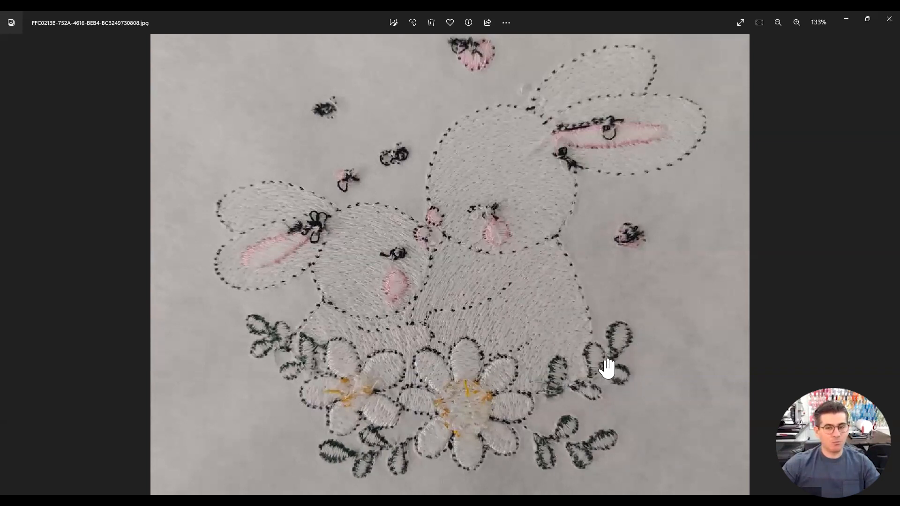
Return to the front photo and inspect the outlines and fills of the bunnies' ears, heads and bodies up close
{"action": "left_click", "coordinate": [870, 264]}
{"action": "scroll", "coordinate": [393, 198], "scroll_direction": "up", "scroll_amount": 5}
{"action": "scroll", "coordinate": [383, 195], "scroll_direction": "up", "scroll_amount": 2}
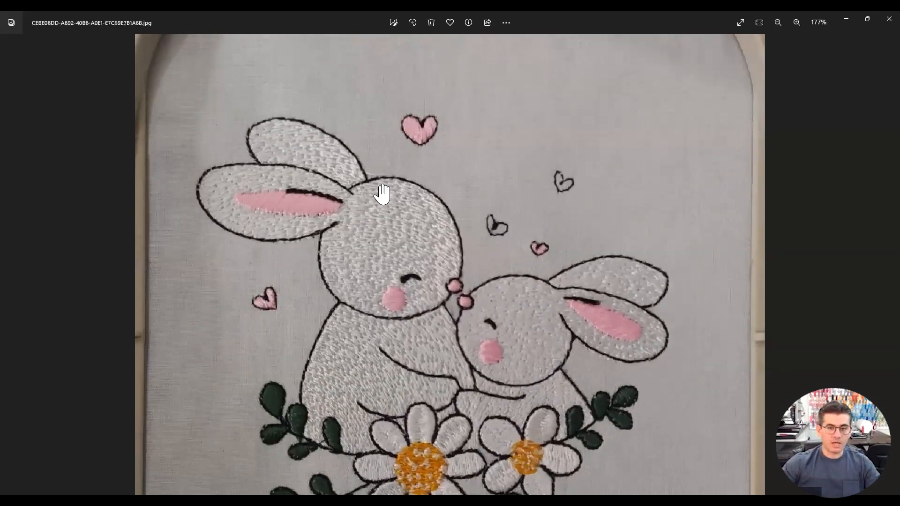
{"action": "scroll", "coordinate": [120, 198], "scroll_direction": "up", "scroll_amount": 3}
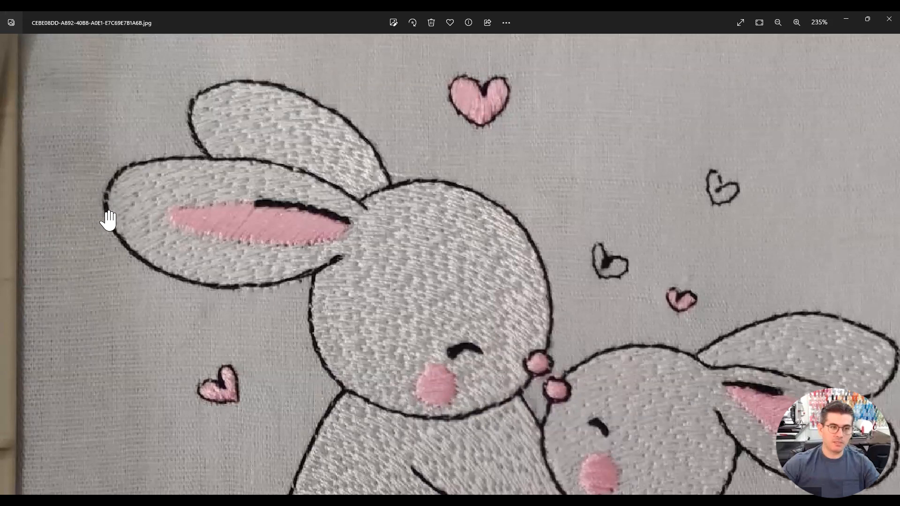
{"action": "scroll", "coordinate": [809, 283], "scroll_direction": "down", "scroll_amount": 1}
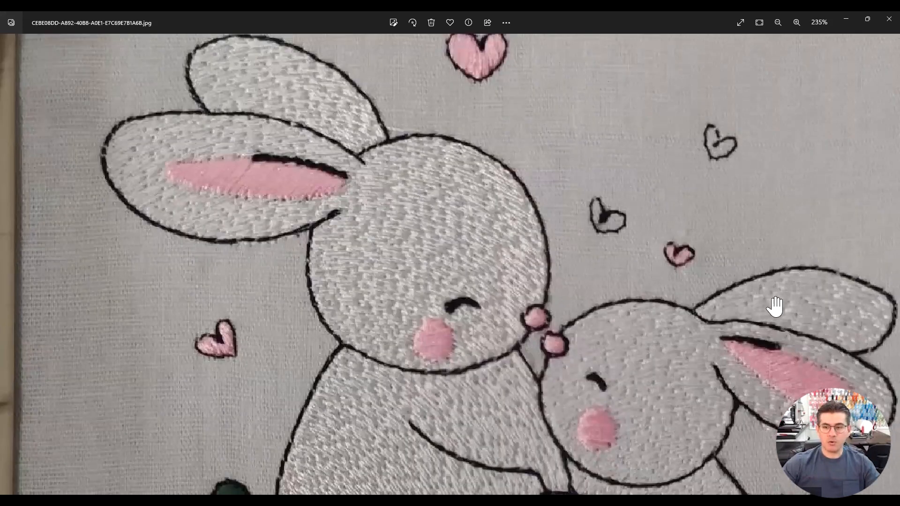
{"action": "scroll", "coordinate": [809, 305], "scroll_direction": "down", "scroll_amount": 1}
{"action": "scroll", "coordinate": [389, 323], "scroll_direction": "down", "scroll_amount": 1}
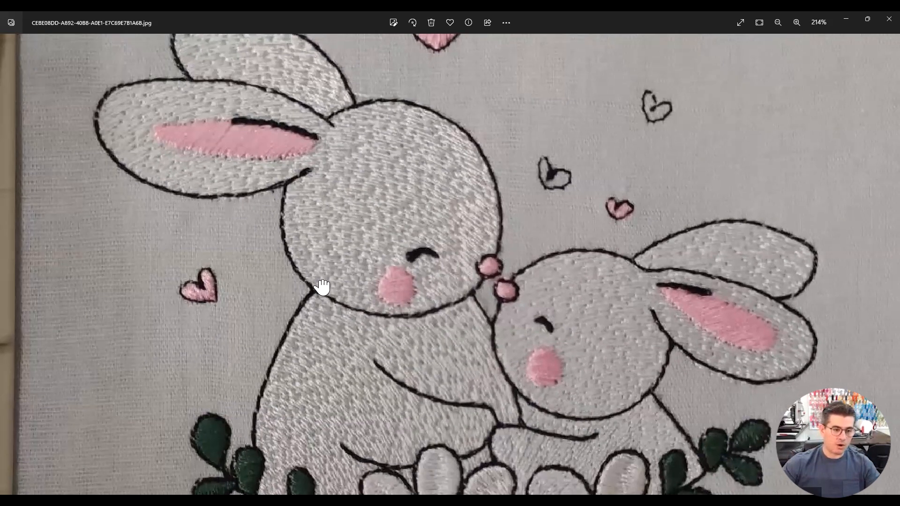
{"action": "scroll", "coordinate": [272, 351], "scroll_direction": "down", "scroll_amount": 3}
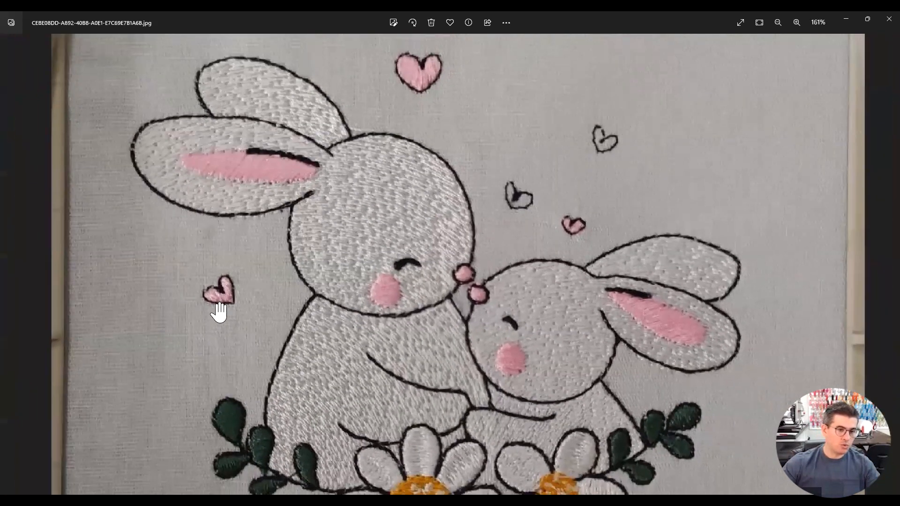
{"action": "scroll", "coordinate": [213, 281], "scroll_direction": "down", "scroll_amount": 1}
{"action": "scroll", "coordinate": [211, 216], "scroll_direction": "down", "scroll_amount": 1}
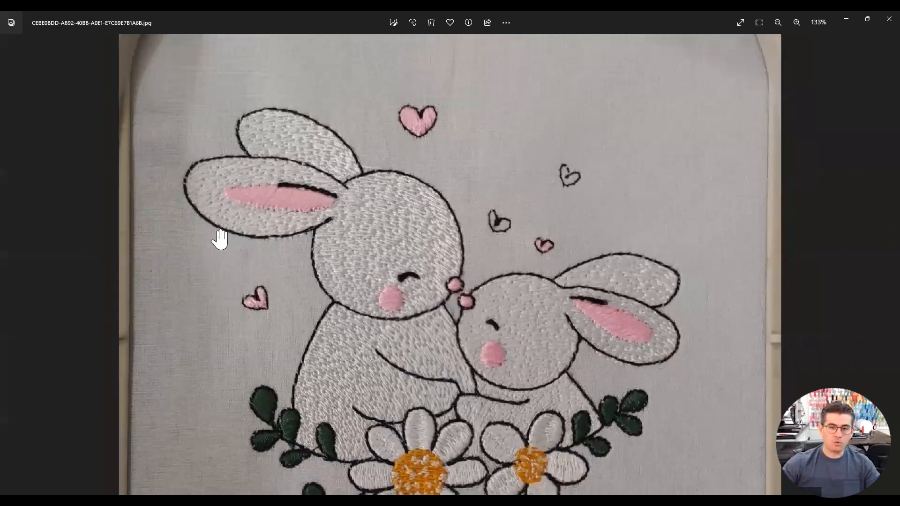
{"action": "scroll", "coordinate": [368, 411], "scroll_direction": "down", "scroll_amount": 1}
Inspect the daisies and leaf branches on the front photo up close, ending with the whole hoop in view
{"action": "scroll", "coordinate": [337, 345], "scroll_direction": "up", "scroll_amount": 5}
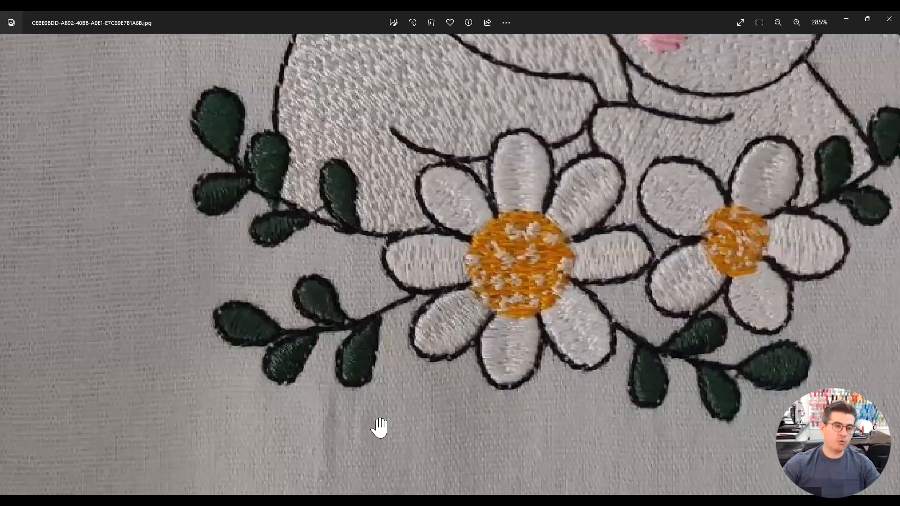
{"action": "scroll", "coordinate": [529, 341], "scroll_direction": "down", "scroll_amount": 1}
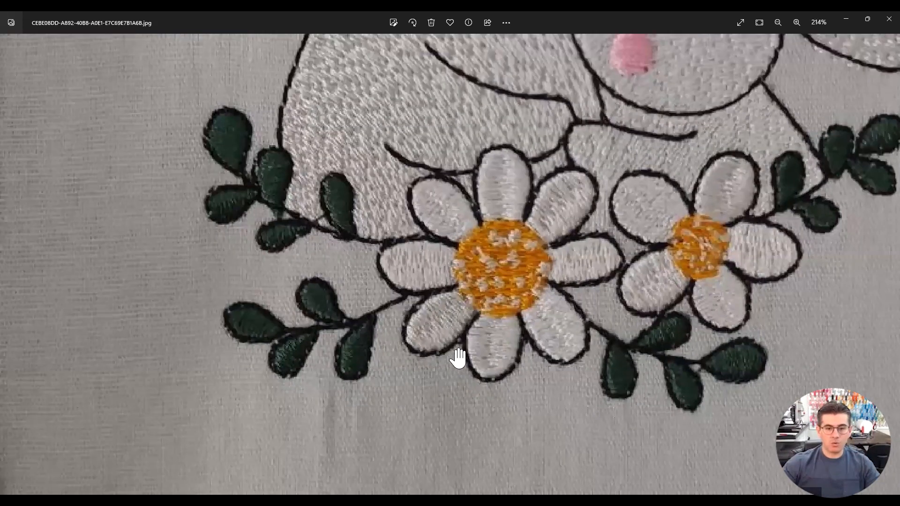
{"action": "scroll", "coordinate": [441, 375], "scroll_direction": "down", "scroll_amount": 1}
{"action": "scroll", "coordinate": [454, 370], "scroll_direction": "up", "scroll_amount": 1}
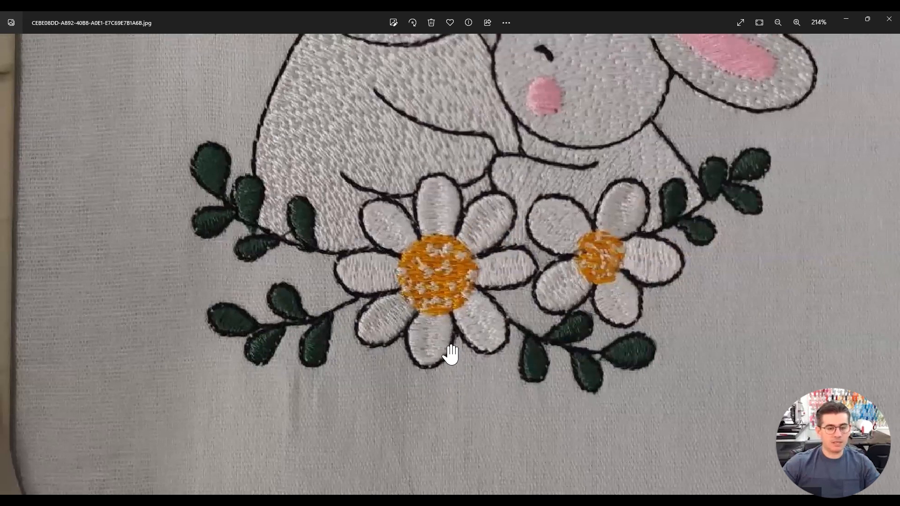
{"action": "scroll", "coordinate": [452, 349], "scroll_direction": "down", "scroll_amount": 1}
{"action": "scroll", "coordinate": [458, 355], "scroll_direction": "up", "scroll_amount": 2}
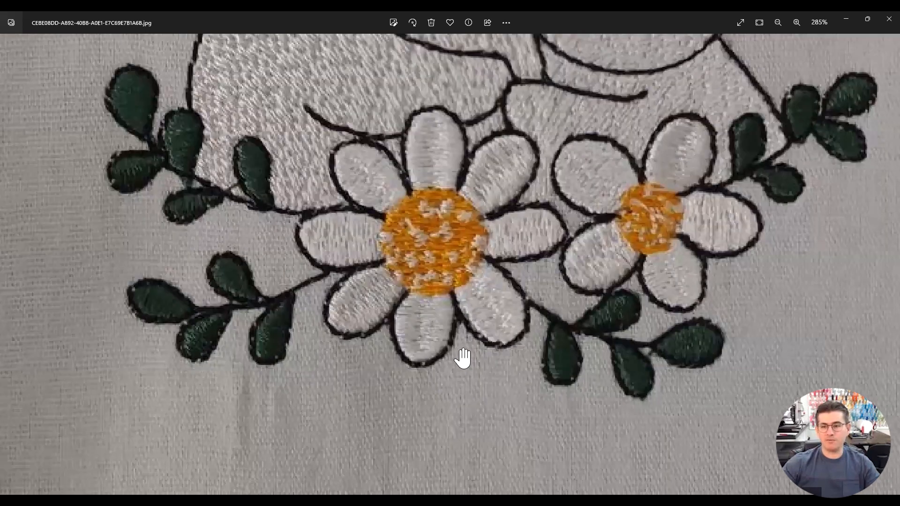
{"action": "scroll", "coordinate": [716, 276], "scroll_direction": "down", "scroll_amount": 2}
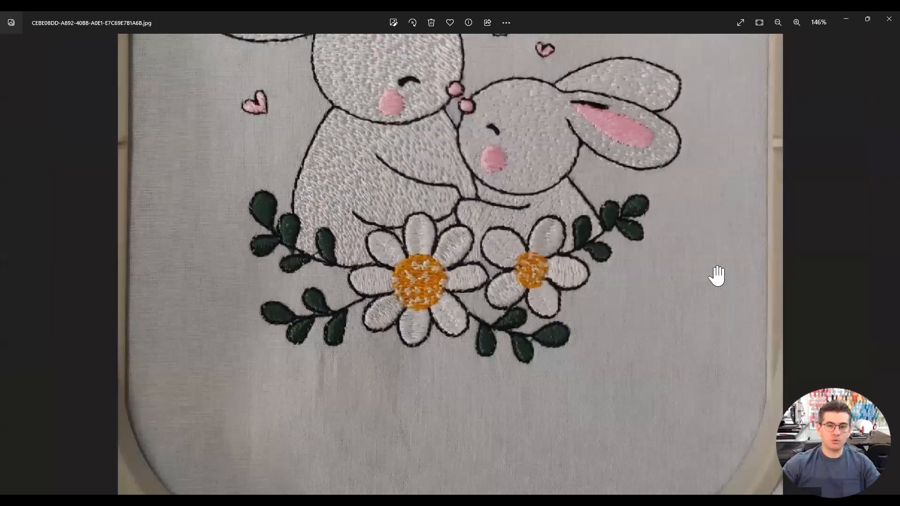
{"action": "scroll", "coordinate": [567, 231], "scroll_direction": "down", "scroll_amount": 3}
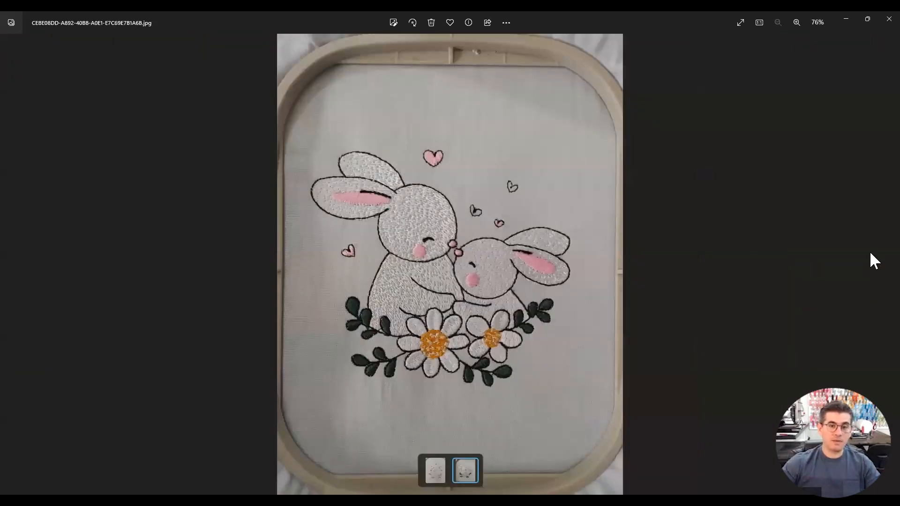
Show the reverse-side photo and inspect the back of the daisies and leaf branches
{"action": "left_click", "coordinate": [9, 261]}
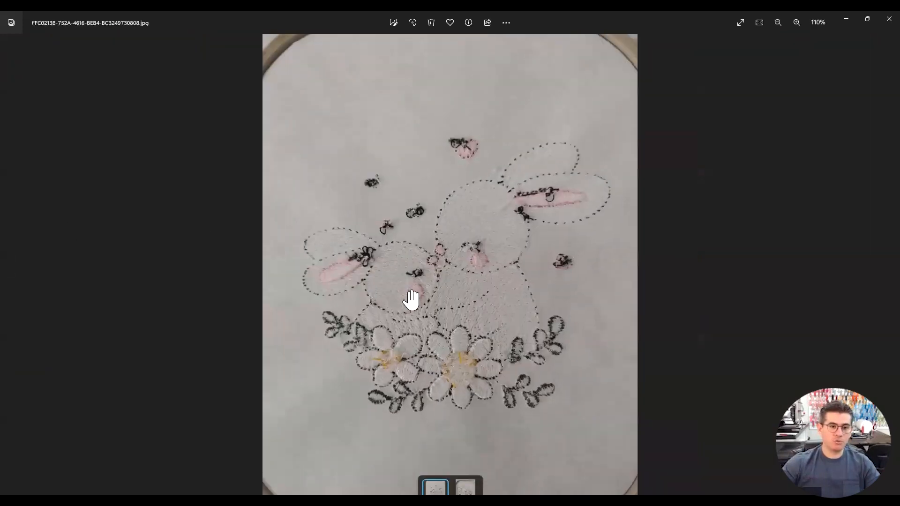
{"action": "scroll", "coordinate": [412, 300], "scroll_direction": "up", "scroll_amount": 2}
{"action": "scroll", "coordinate": [542, 321], "scroll_direction": "up", "scroll_amount": 2}
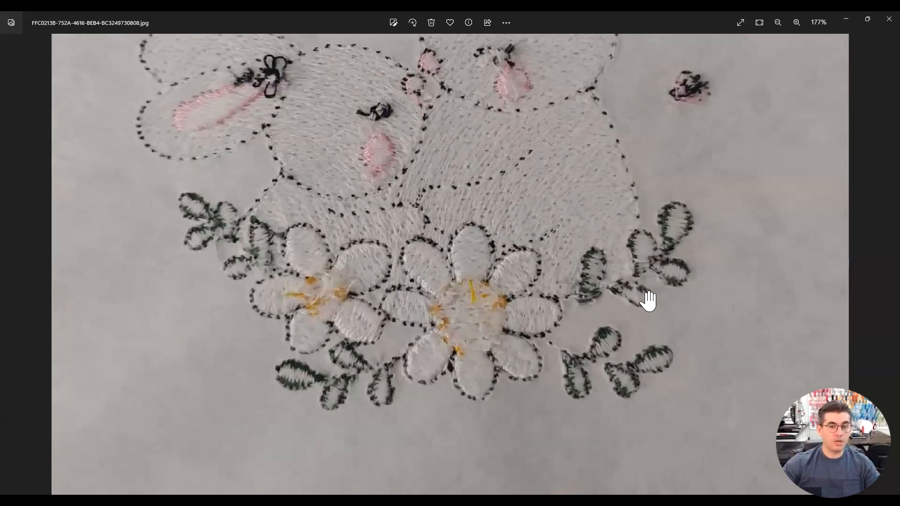
{"action": "scroll", "coordinate": [654, 237], "scroll_direction": "down", "scroll_amount": 2}
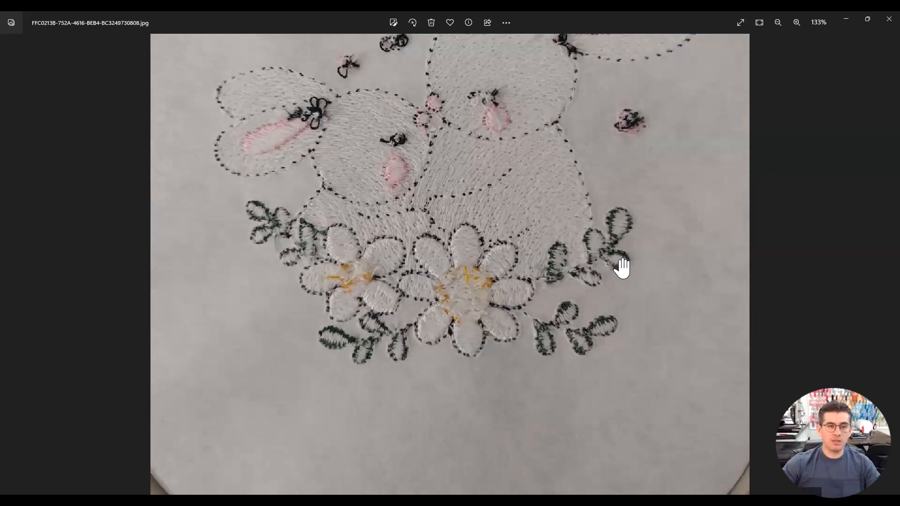
{"action": "scroll", "coordinate": [615, 223], "scroll_direction": "down", "scroll_amount": 2}
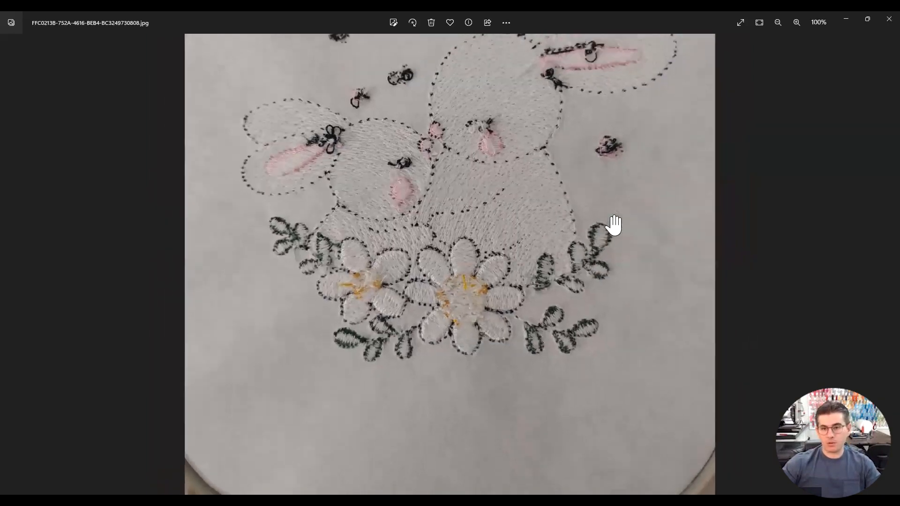
{"action": "scroll", "coordinate": [615, 223], "scroll_direction": "down", "scroll_amount": 1}
Bring back the front photo of the finished embroidery and view the bunnies once more
{"action": "left_click", "coordinate": [891, 264]}
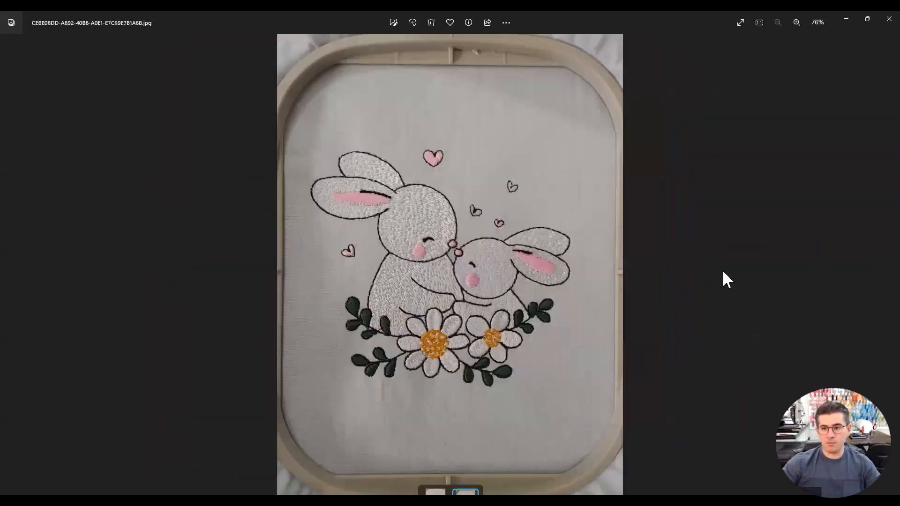
{"action": "scroll", "coordinate": [501, 247], "scroll_direction": "up", "scroll_amount": 5}
{"action": "scroll", "coordinate": [539, 249], "scroll_direction": "down", "scroll_amount": 1}
{"action": "scroll", "coordinate": [539, 250], "scroll_direction": "down", "scroll_amount": 1}
Switch to Wilcom EmbroideryStudio, collapse the colour groups in the object list and select the bunny reference bitmap
{"action": "key", "text": "alt+Tab"}
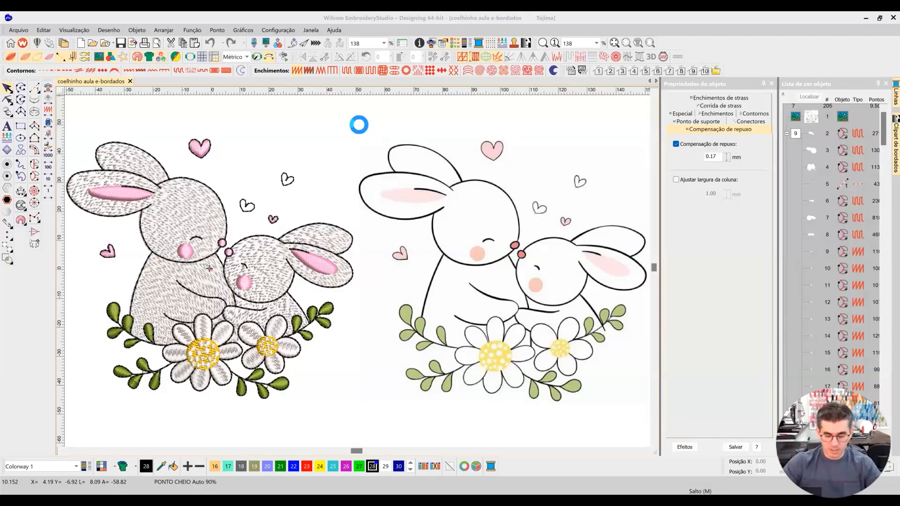
{"action": "left_click", "coordinate": [791, 107]}
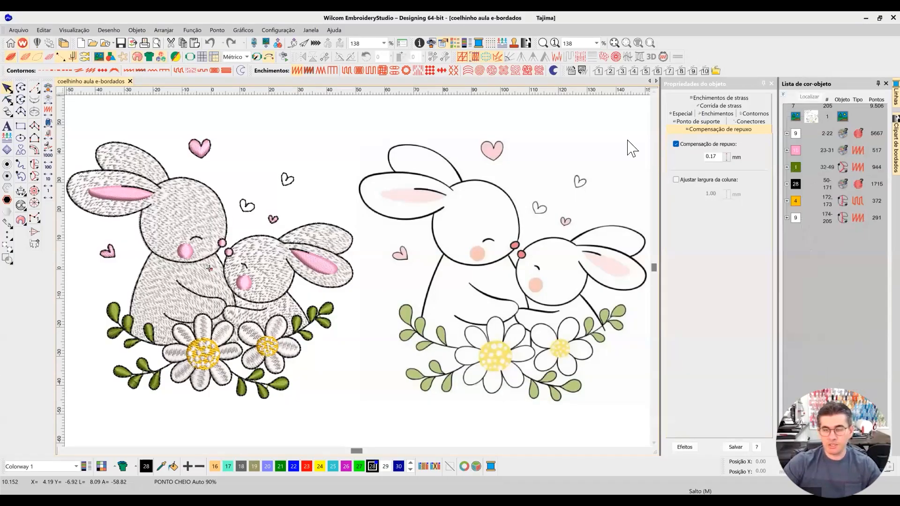
{"action": "left_click", "coordinate": [559, 122]}
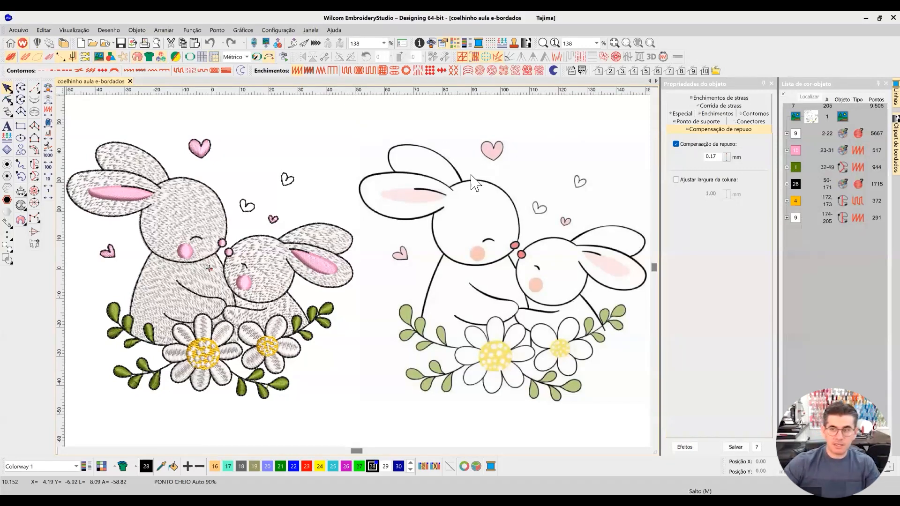
{"action": "left_click", "coordinate": [496, 274]}
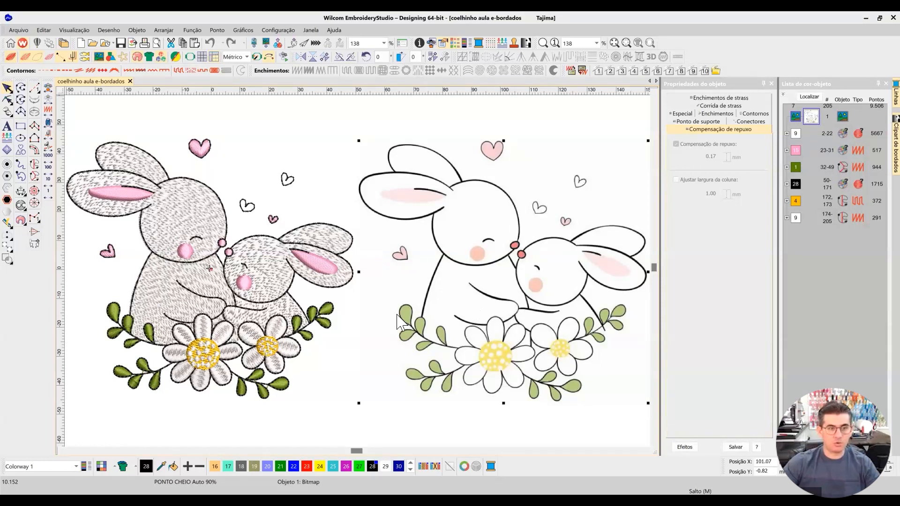
Delete the bunny reference bitmap beside the design, leaving only the digitized embroidery in view
{"action": "left_click", "coordinate": [490, 238]}
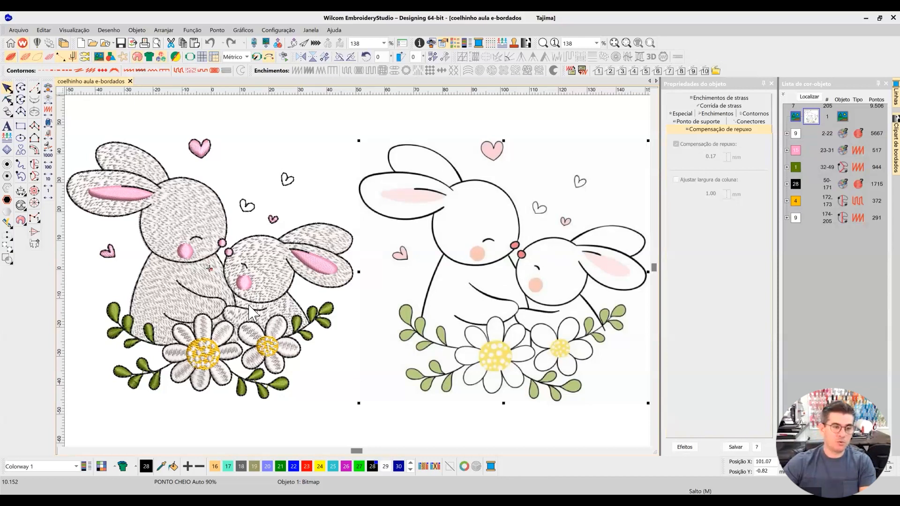
{"action": "left_click", "coordinate": [552, 376]}
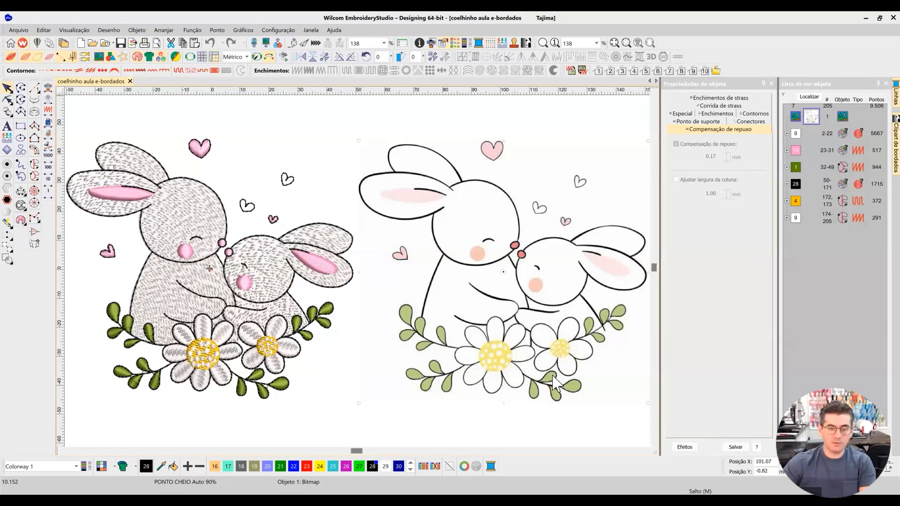
{"action": "key", "text": "Delete"}
{"action": "key", "text": "0"}
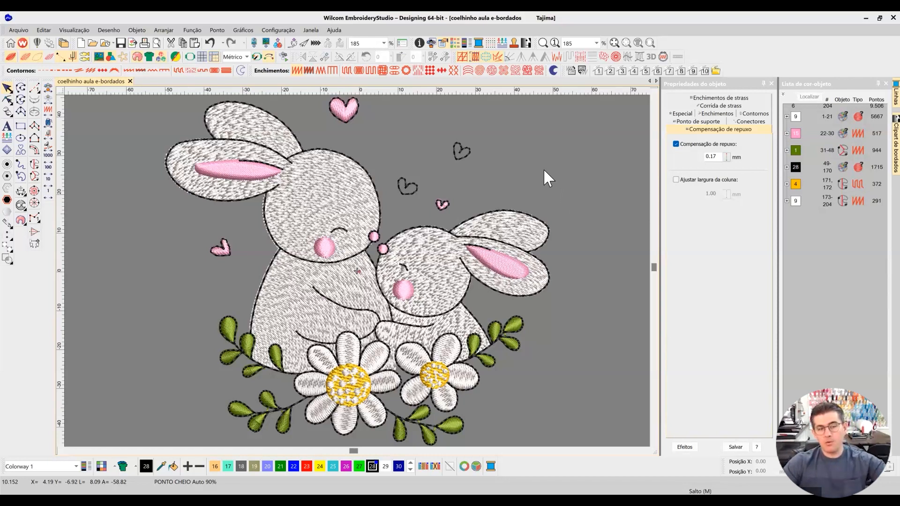
Play the stitch-out simulation of the whole bunny design and close the player
{"action": "key", "text": "ctrl+r"}
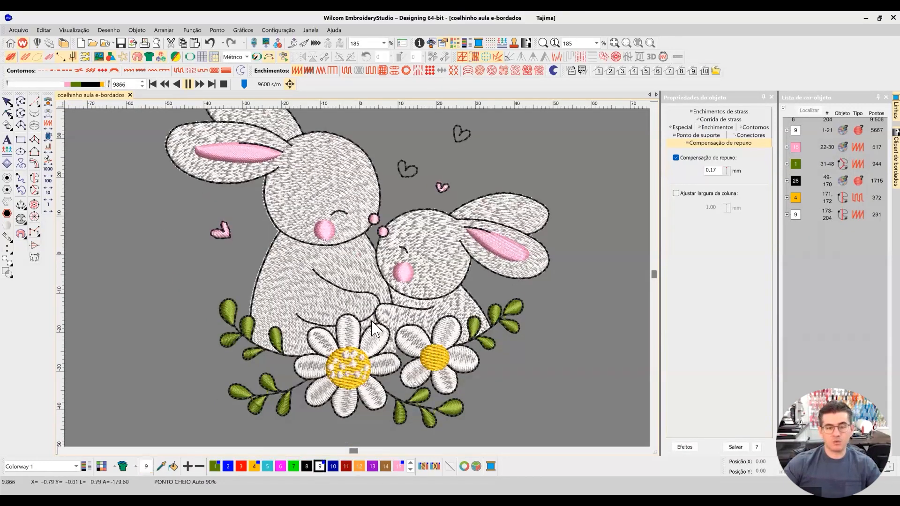
{"action": "left_click", "coordinate": [9, 101]}
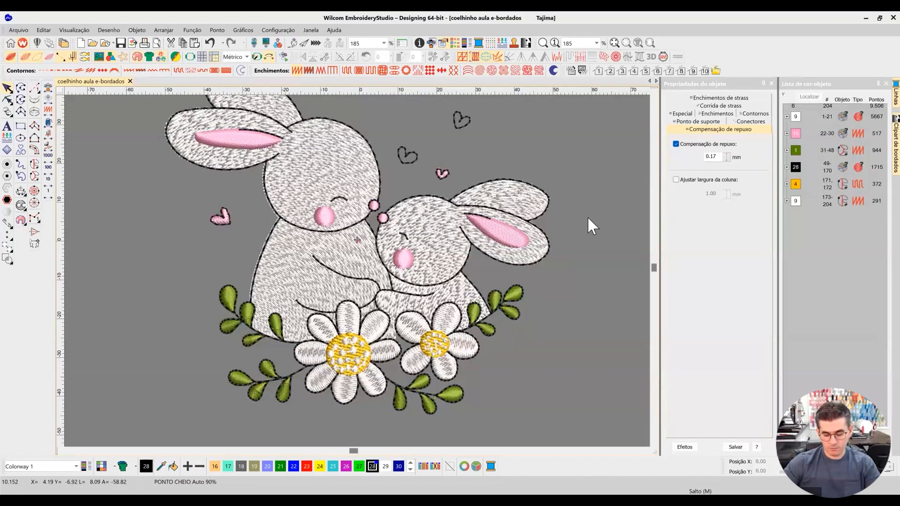
Try moving the small daisy's upper petal pieces aside, and undo each displacement
{"action": "scroll", "coordinate": [514, 215], "scroll_direction": "up", "scroll_amount": 1}
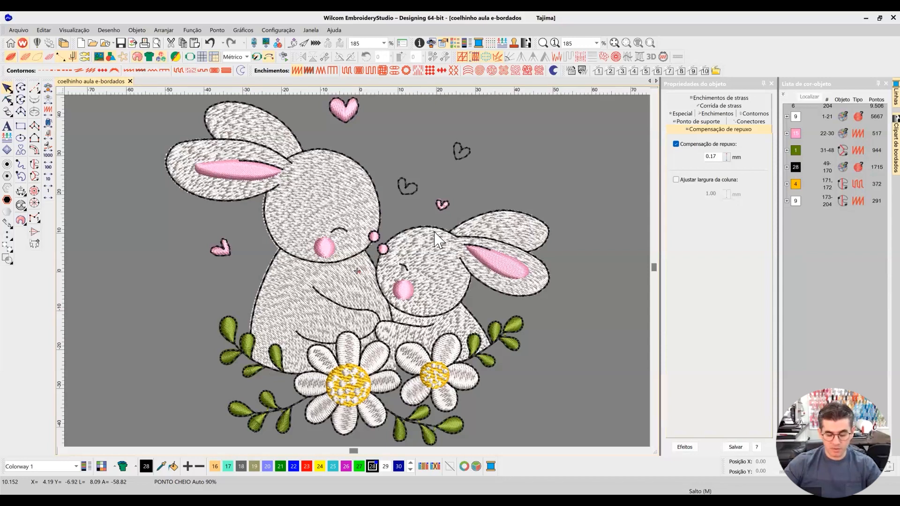
{"action": "left_click", "coordinate": [443, 305]}
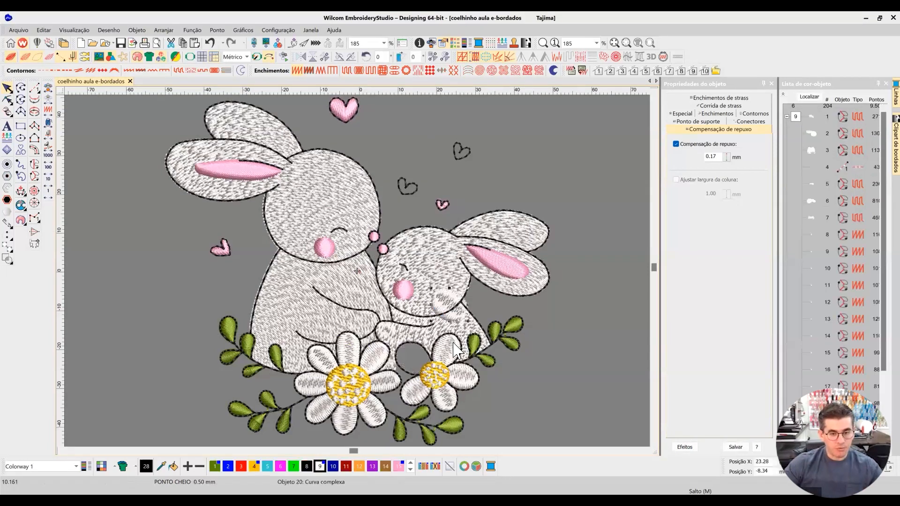
{"action": "left_click", "coordinate": [413, 349]}
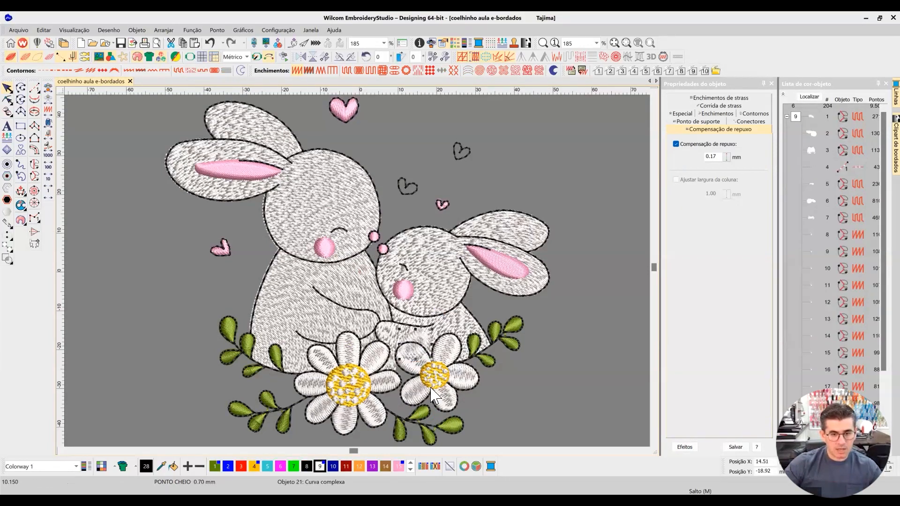
In stitch view, move the 0.70 mm satin copy of the small daisy's lower inner petal down off the flower
{"action": "key", "text": "b"}
{"action": "left_click_drag", "start_coordinate": [315, 322], "coordinate": [510, 452]}
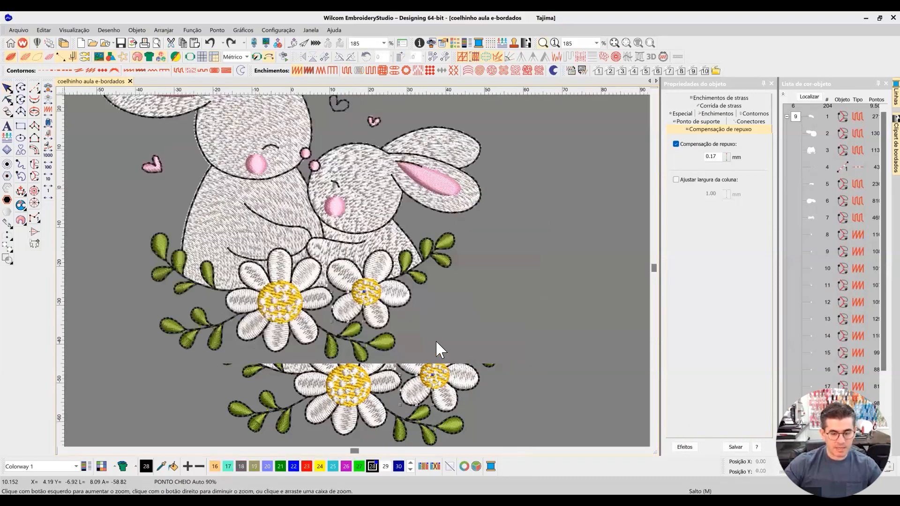
{"action": "key", "text": "t"}
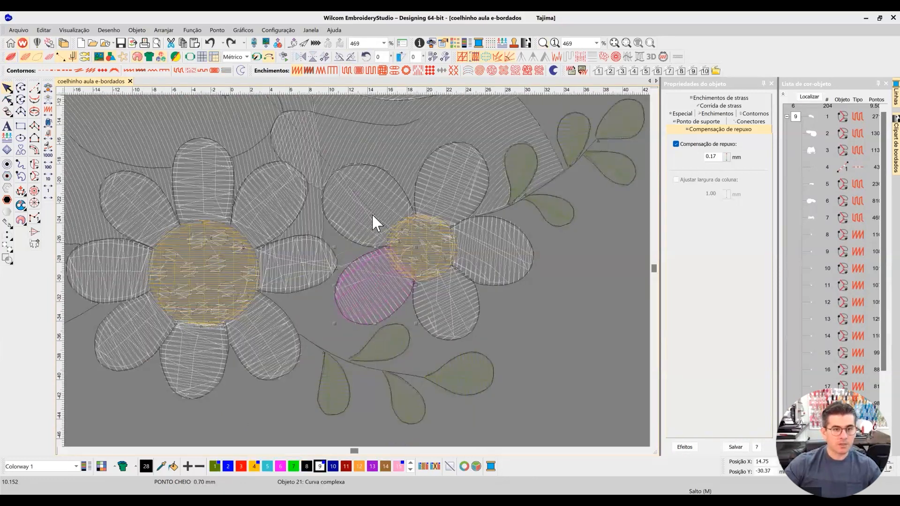
{"action": "left_click_drag", "start_coordinate": [356, 271], "coordinate": [396, 306]}
Compare the displaced petal copy with the small daisy's remaining petal in both realistic and plain stitch views
{"action": "key", "text": "t"}
{"action": "key", "text": "t"}
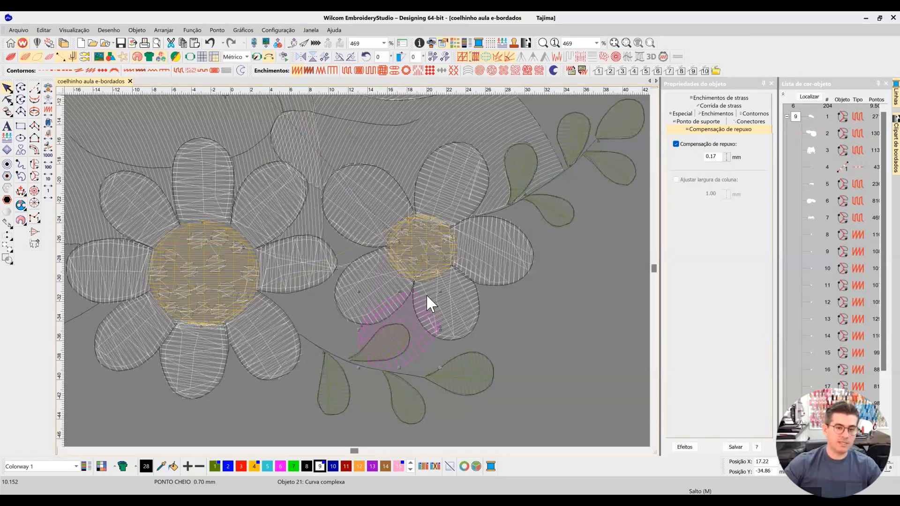
{"action": "key", "text": "t"}
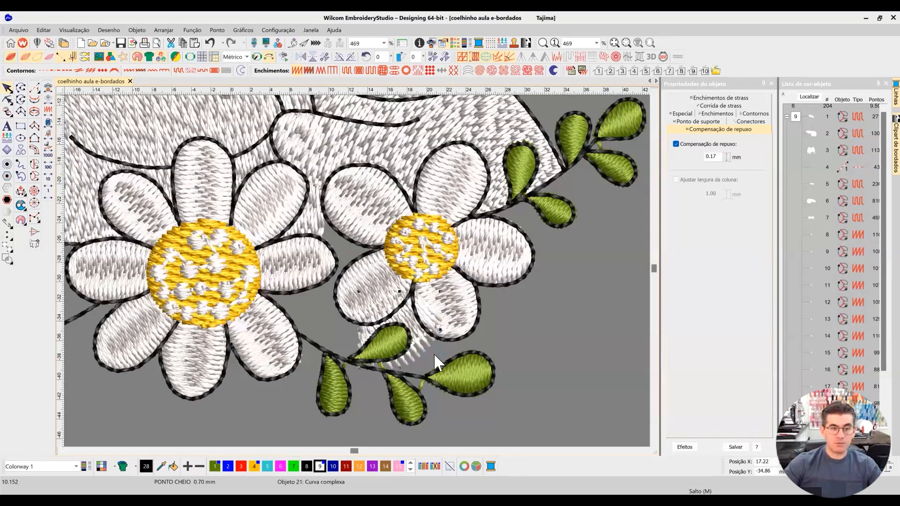
{"action": "key", "text": "t"}
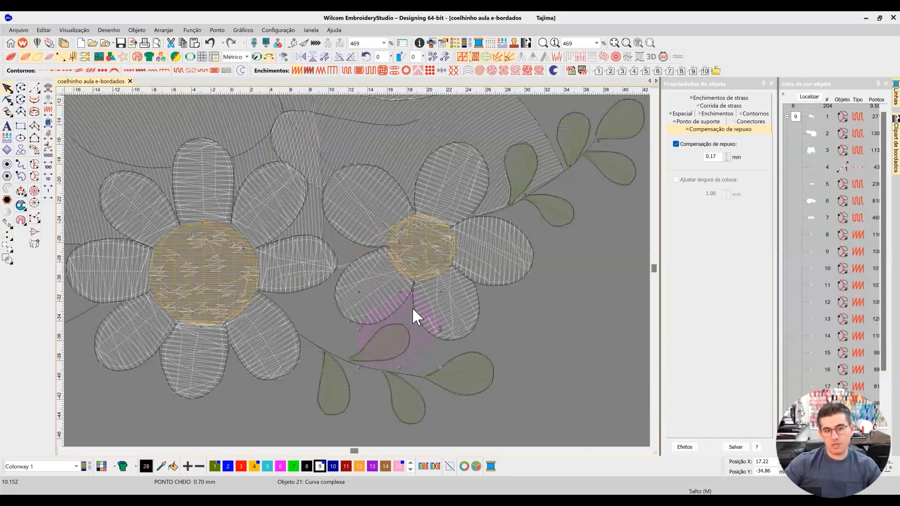
{"action": "key", "text": "t"}
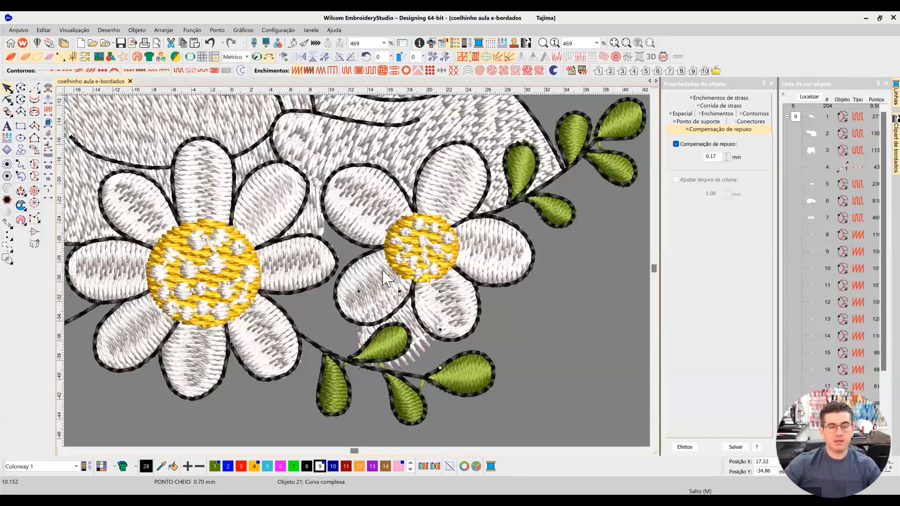
{"action": "key", "text": "t"}
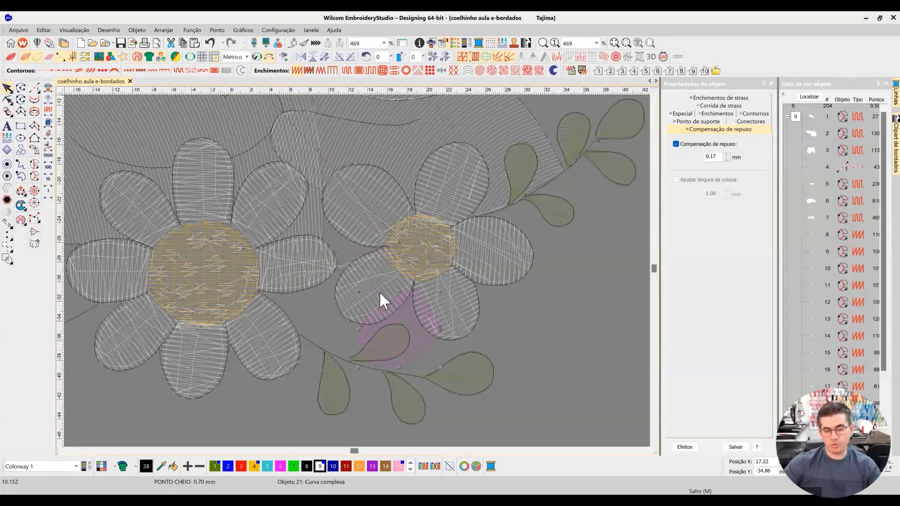
{"action": "key", "text": "t"}
{"action": "key", "text": "t"}
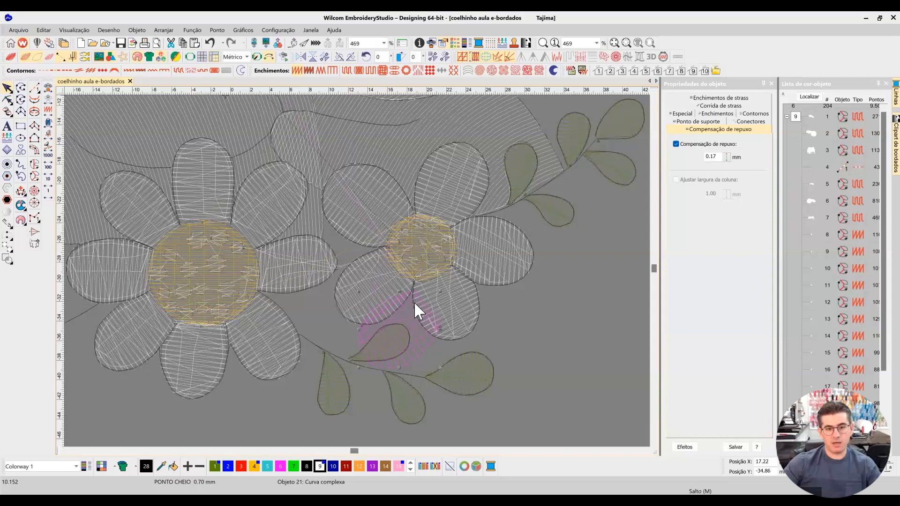
Delete the displaced petal copy and select the remaining petal on the small daisy
{"action": "key", "text": "Delete"}
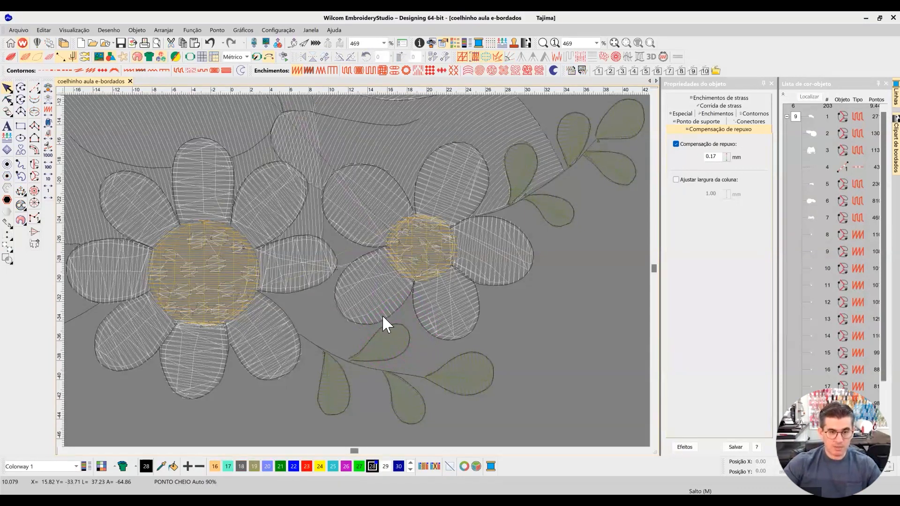
{"action": "key", "text": "t"}
{"action": "left_click", "coordinate": [371, 300]}
{"action": "key", "text": "t"}
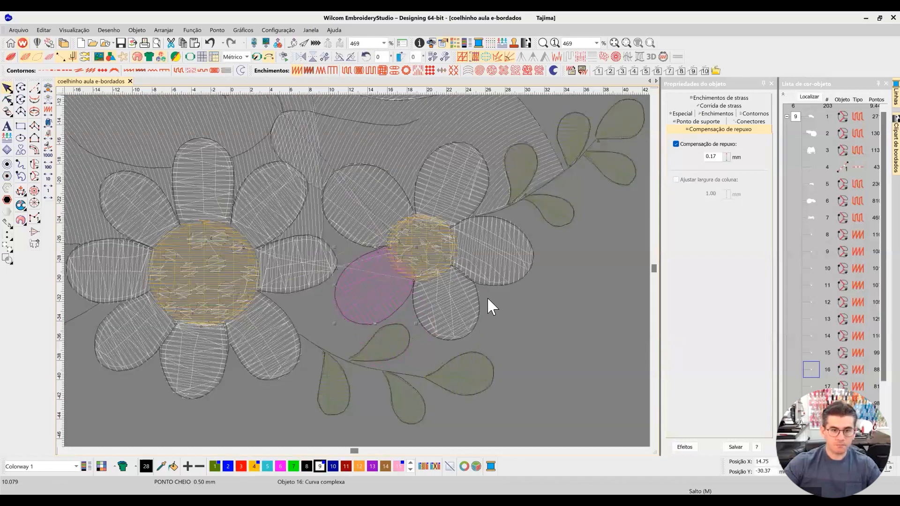
Select the large daisy's upper petals one after another to check their satin stitching
{"action": "left_click", "coordinate": [248, 257]}
{"action": "left_click", "coordinate": [274, 192]}
{"action": "left_click", "coordinate": [204, 178]}
{"action": "left_click", "coordinate": [154, 206]}
{"action": "left_click", "coordinate": [136, 260]}
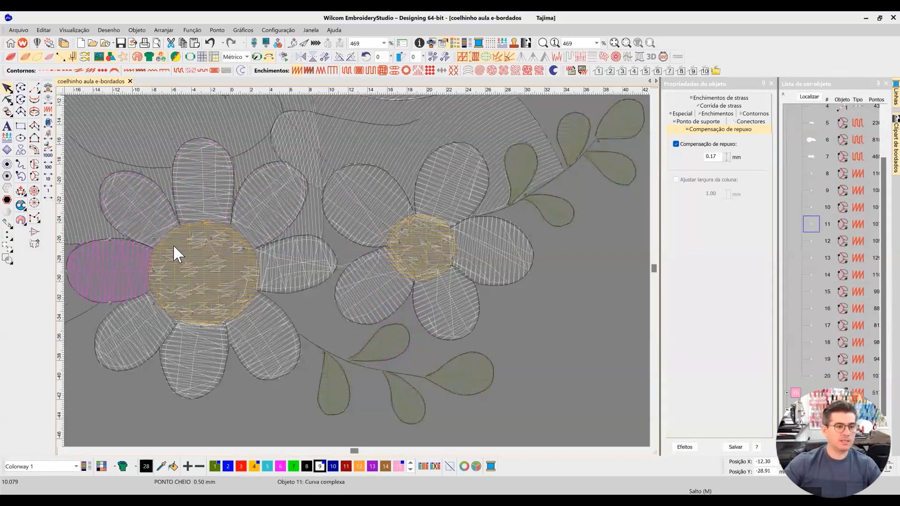
Check the pull compensation of the larger bunny's body and of its head
{"action": "left_click", "coordinate": [173, 125]}
{"action": "scroll", "coordinate": [358, 271], "scroll_direction": "down", "scroll_amount": 5}
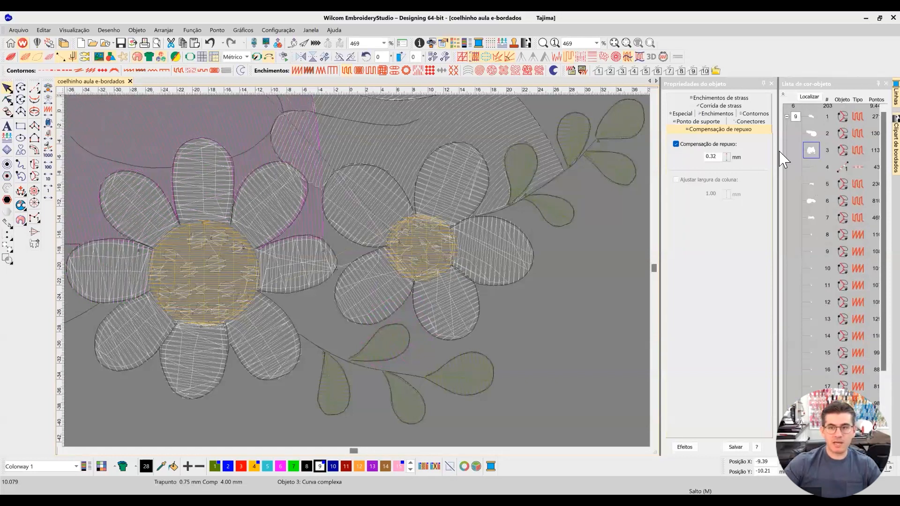
{"action": "scroll", "coordinate": [628, 244], "scroll_direction": "down", "scroll_amount": 2}
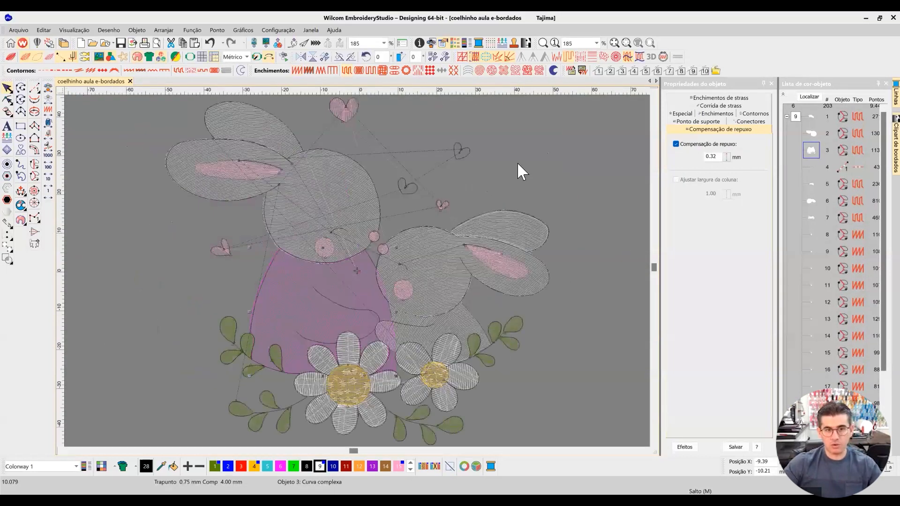
{"action": "left_click", "coordinate": [359, 199]}
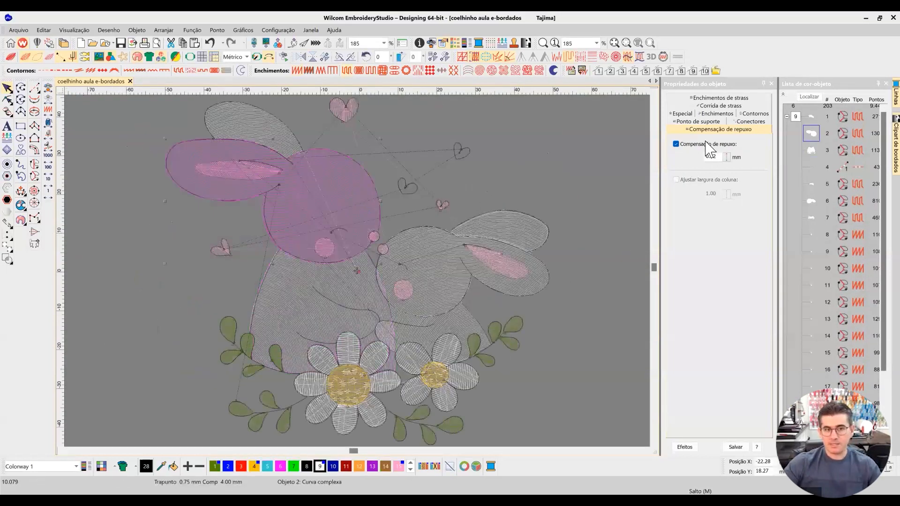
Review the larger bunny head's Trapunto effect and its Tatami fill settings
{"action": "left_click", "coordinate": [684, 446]}
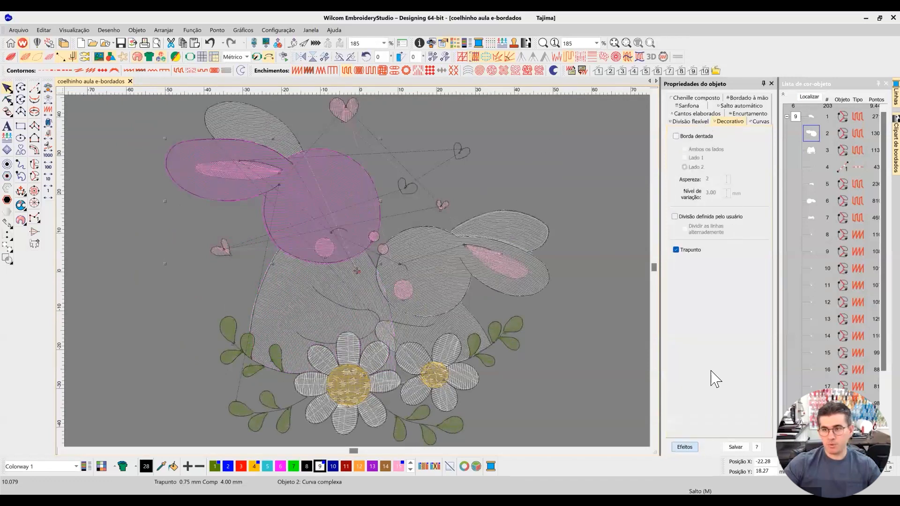
{"action": "left_click", "coordinate": [684, 446]}
{"action": "left_click", "coordinate": [717, 113]}
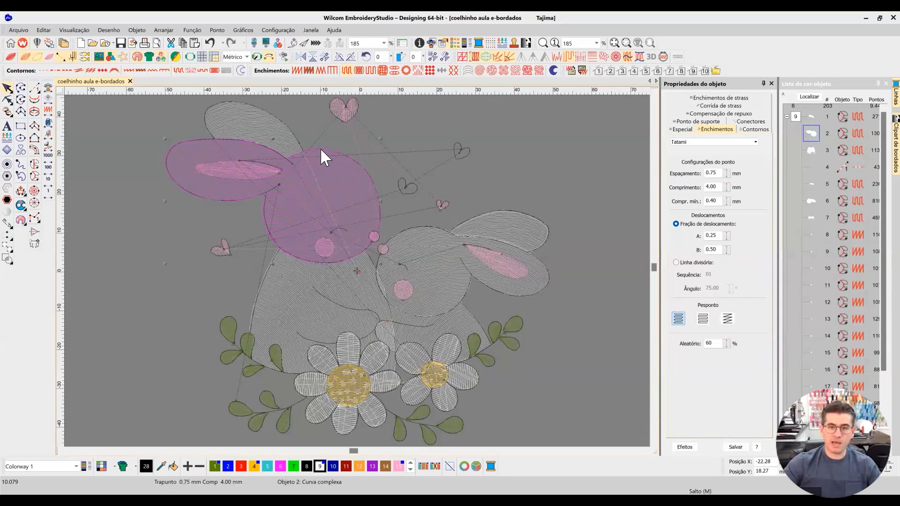
Give the larger bunny's head a first underlay by shape and a second by segment, both set to edge run (Ponto corrido para borda)
{"action": "scroll", "coordinate": [328, 220], "scroll_direction": "up", "scroll_amount": 3}
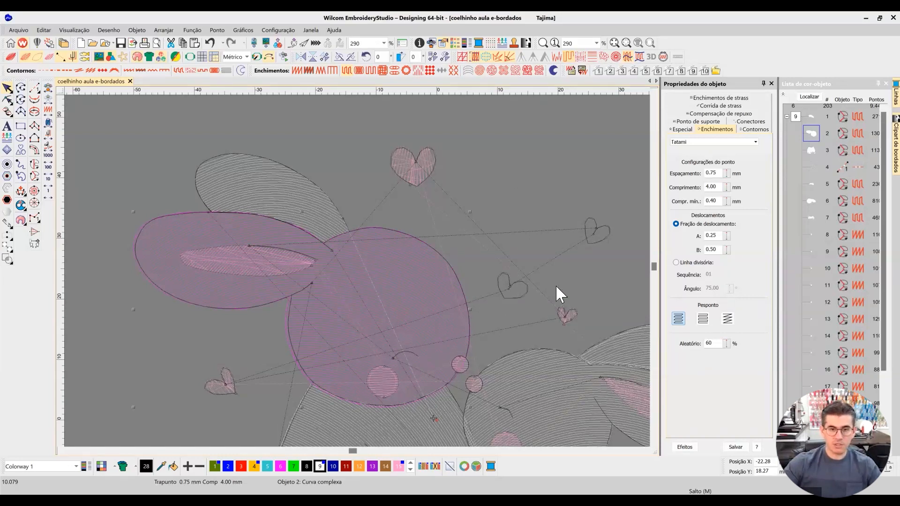
{"action": "left_click", "coordinate": [654, 443]}
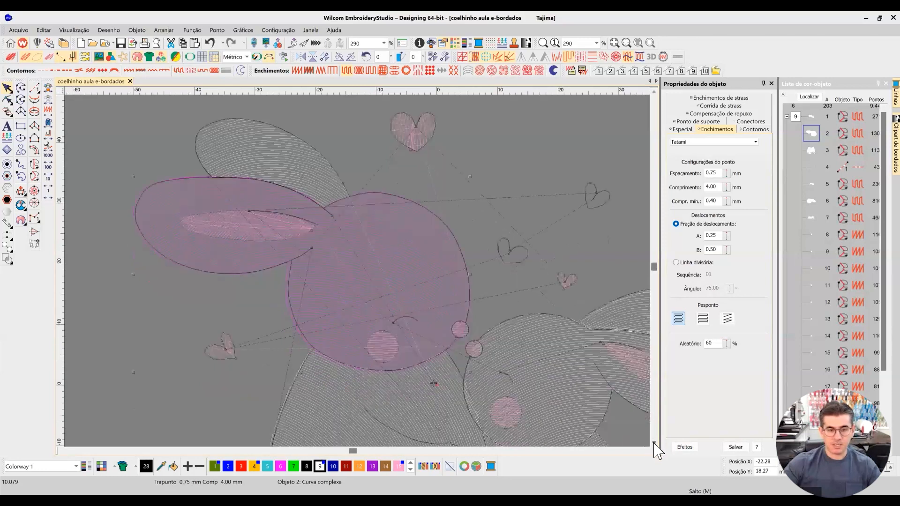
{"action": "left_click", "coordinate": [654, 444]}
{"action": "left_click", "coordinate": [654, 443]}
{"action": "left_click", "coordinate": [701, 122]}
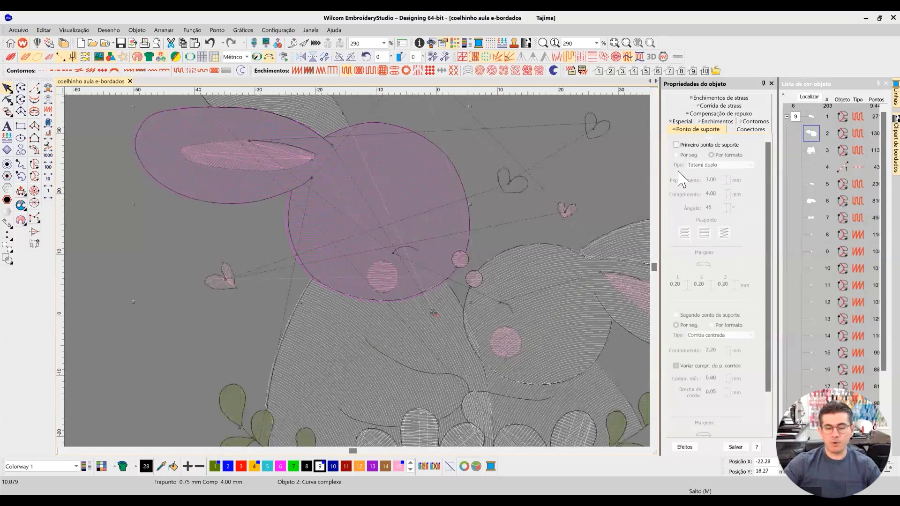
{"action": "left_click", "coordinate": [676, 145]}
{"action": "left_click", "coordinate": [702, 165]}
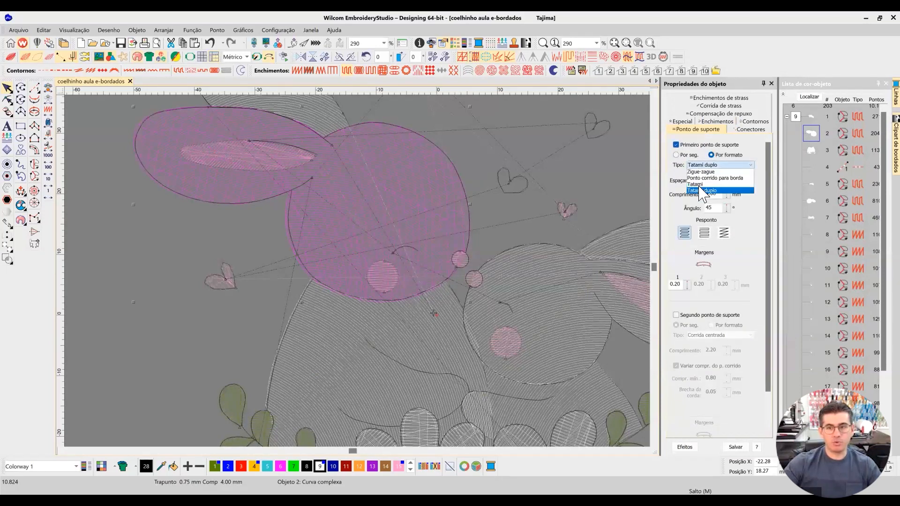
{"action": "left_click", "coordinate": [703, 178]}
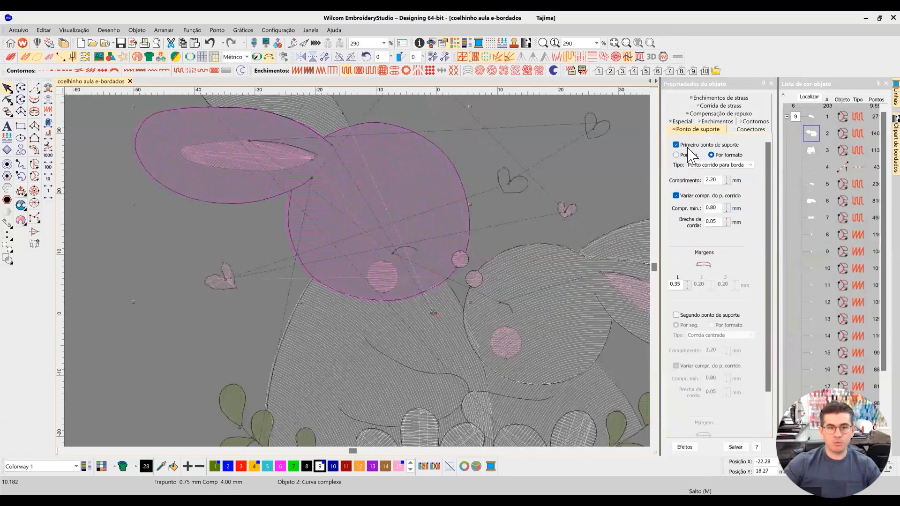
{"action": "left_click", "coordinate": [691, 315]}
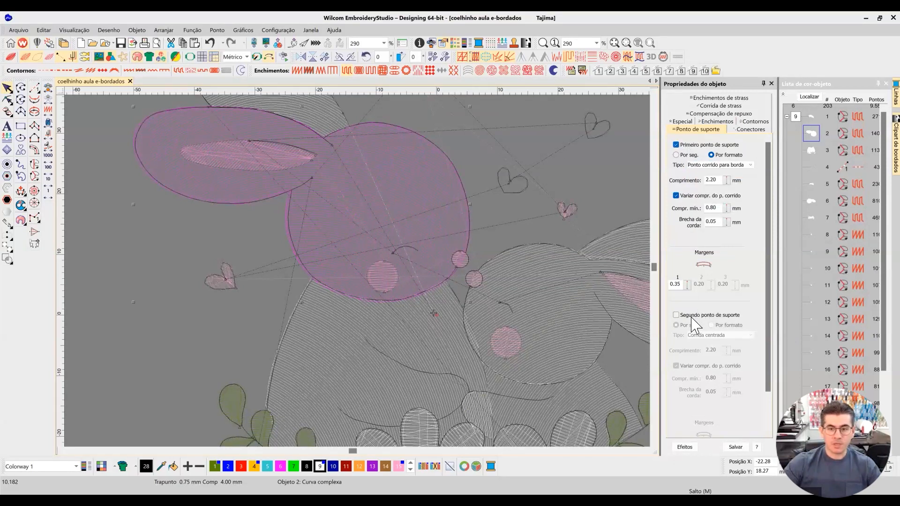
{"action": "left_click", "coordinate": [713, 336]}
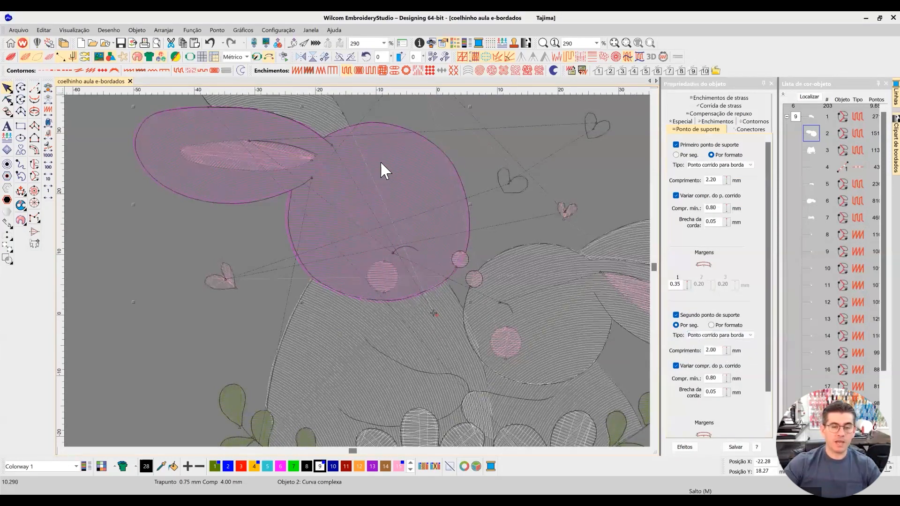
Inspect the underlay along the head's edge up close, and compare the head in plain stitch and realistic views
{"action": "left_click", "coordinate": [268, 257]}
{"action": "scroll", "coordinate": [268, 256], "scroll_direction": "up", "scroll_amount": 3}
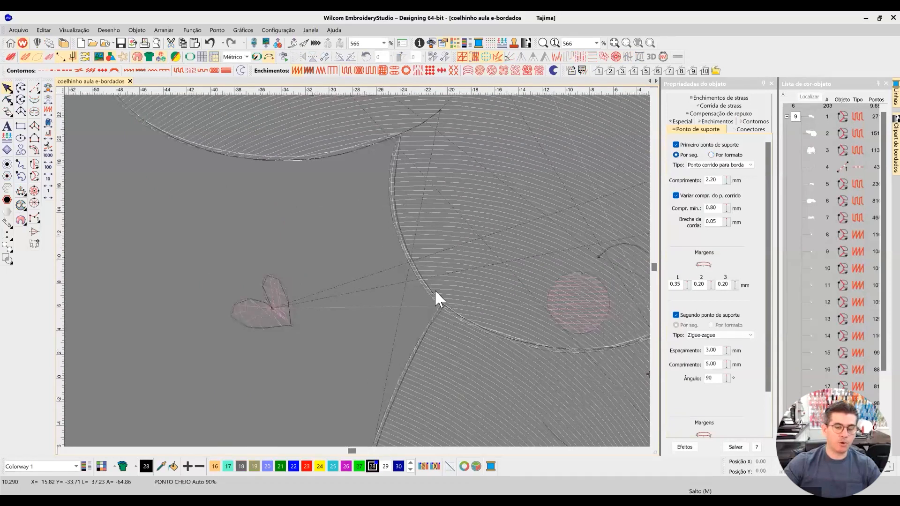
{"action": "left_click", "coordinate": [474, 159]}
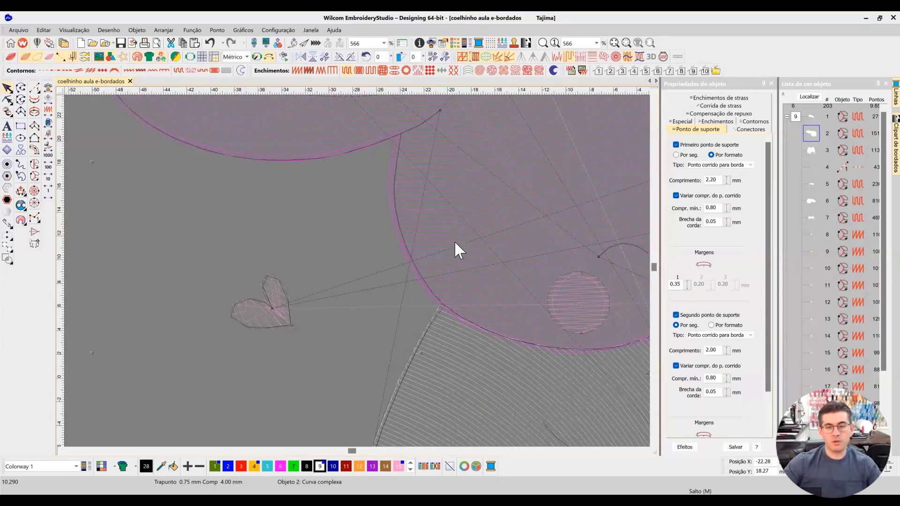
{"action": "scroll", "coordinate": [451, 239], "scroll_direction": "down", "scroll_amount": 2}
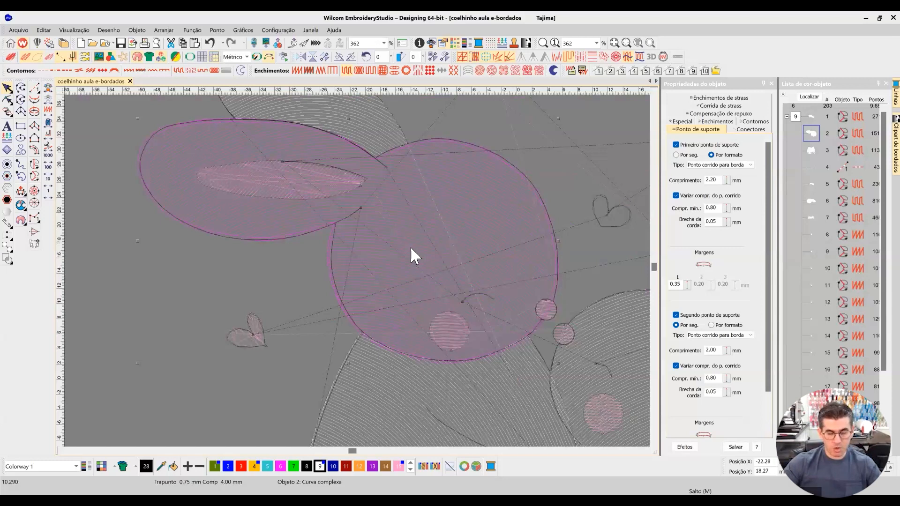
{"action": "key", "text": "t"}
{"action": "key", "text": "t"}
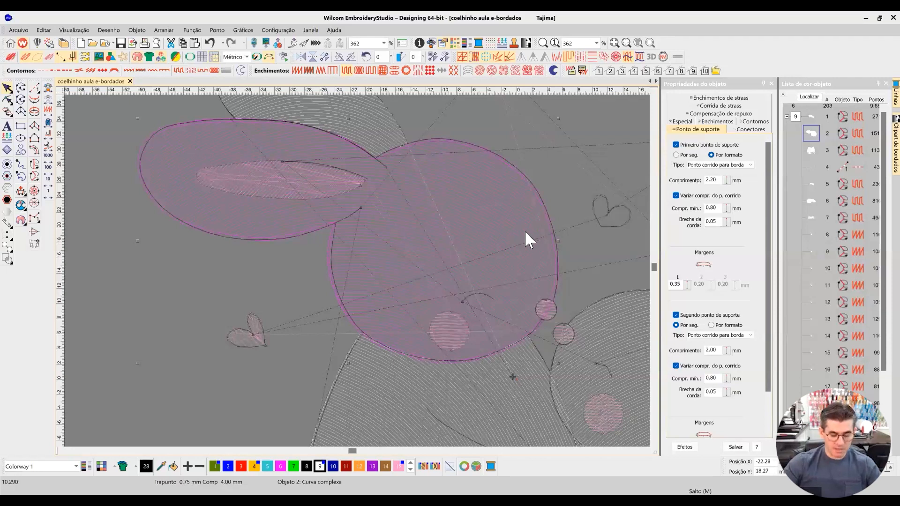
Compare the larger bunny's head and back ear in realistic and plain stitch views, checking the underlay of each
{"action": "key", "text": "t"}
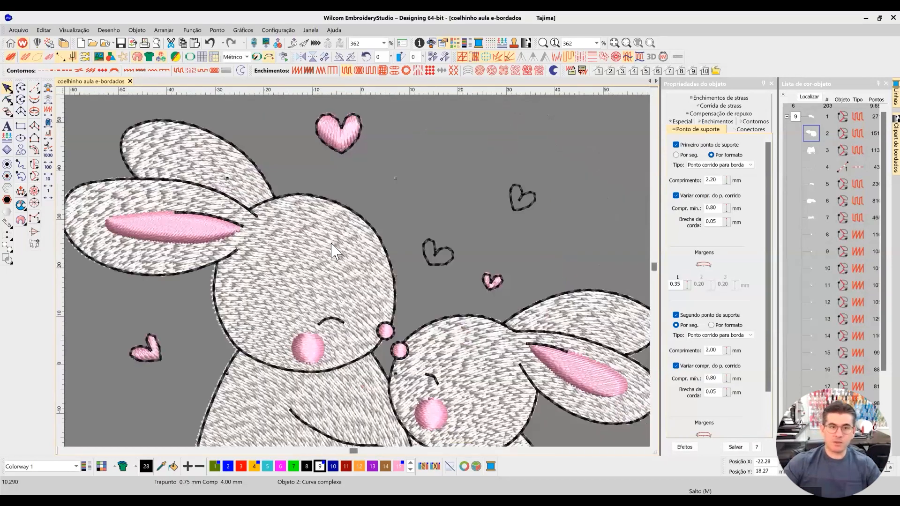
{"action": "scroll", "coordinate": [332, 251], "scroll_direction": "down", "scroll_amount": 2}
{"action": "left_click", "coordinate": [234, 187]}
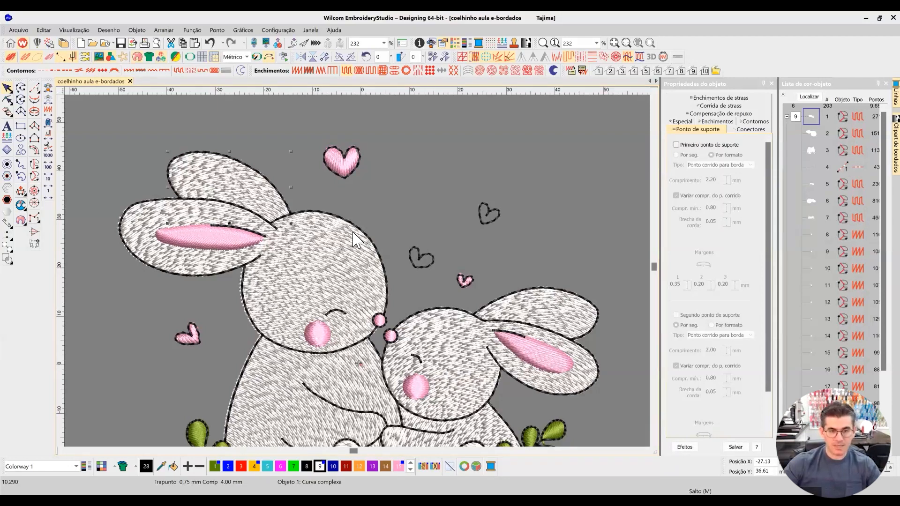
{"action": "key", "text": "t"}
{"action": "key", "text": "t"}
{"action": "key", "text": "t"}
{"action": "left_click", "coordinate": [316, 253]}
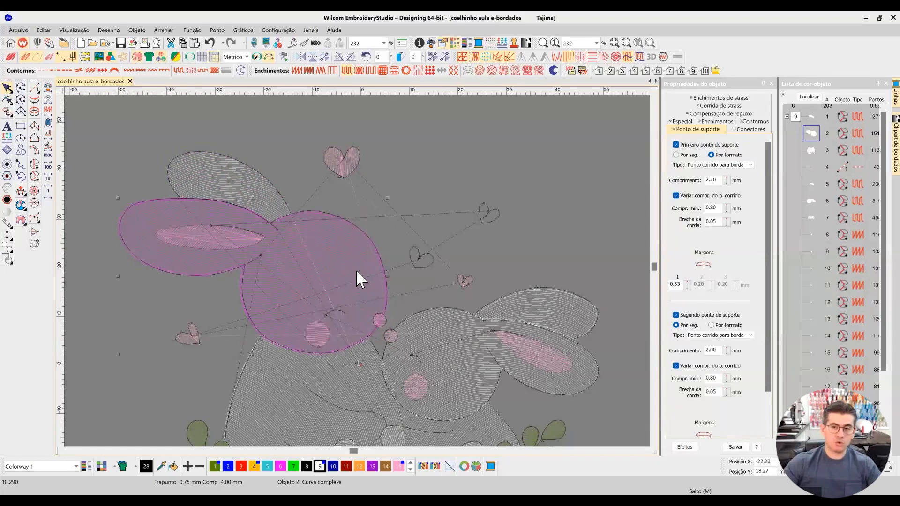
Check the underlay settings of the larger bunny's body and of the smaller bunny's parts
{"action": "left_click", "coordinate": [352, 378]}
{"action": "left_click", "coordinate": [653, 443]}
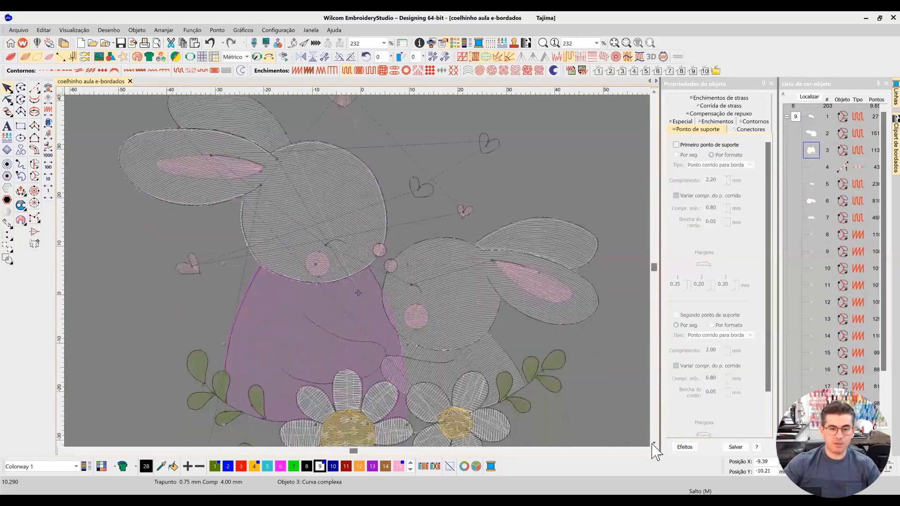
{"action": "scroll", "coordinate": [407, 293], "scroll_direction": "down", "scroll_amount": 3}
{"action": "left_click", "coordinate": [275, 149]}
{"action": "left_click", "coordinate": [284, 248]}
{"action": "left_click", "coordinate": [452, 253]}
{"action": "left_click", "coordinate": [484, 285]}
{"action": "left_click", "coordinate": [463, 254]}
Select the six light Trapunto fills of both bunnies and give them a first underlay by shape, set to edge run (Ponto corrido para borda)
{"action": "left_click", "coordinate": [568, 191]}
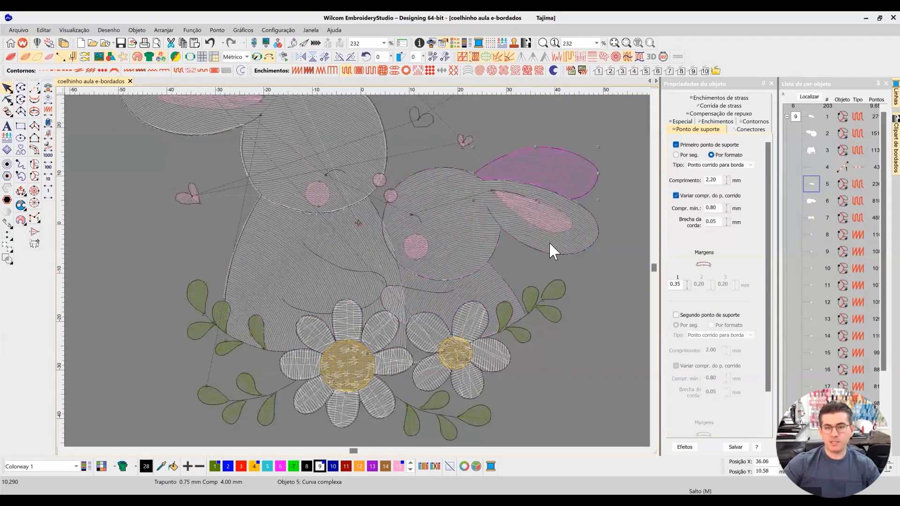
{"action": "left_click", "coordinate": [460, 203], "text": "ctrl"}
{"action": "left_click", "coordinate": [383, 266], "text": "ctrl"}
{"action": "left_click", "coordinate": [340, 201], "text": "ctrl"}
{"action": "left_click", "coordinate": [209, 125], "text": "ctrl"}
{"action": "left_click", "coordinate": [654, 94]}
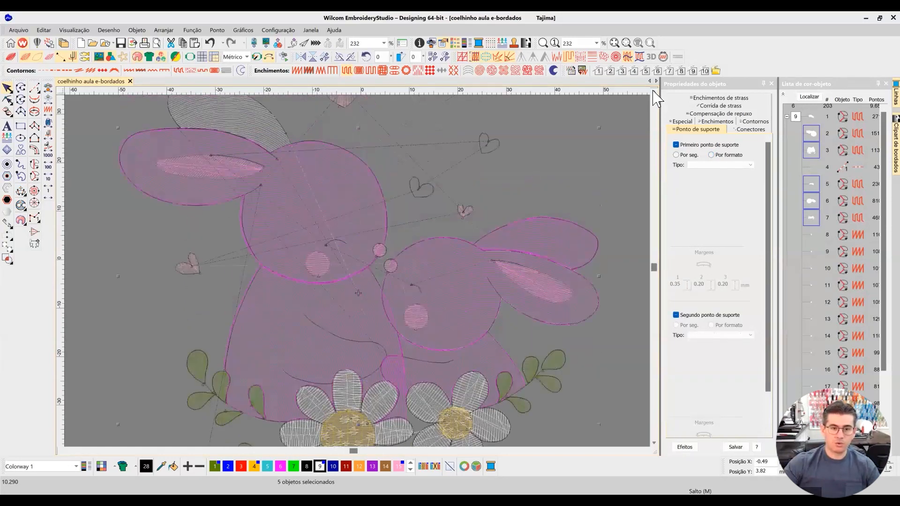
{"action": "left_click", "coordinate": [653, 92]}
{"action": "left_click", "coordinate": [192, 172], "text": "ctrl"}
{"action": "left_click", "coordinate": [699, 145]}
{"action": "left_click", "coordinate": [700, 146]}
{"action": "left_click", "coordinate": [701, 167]}
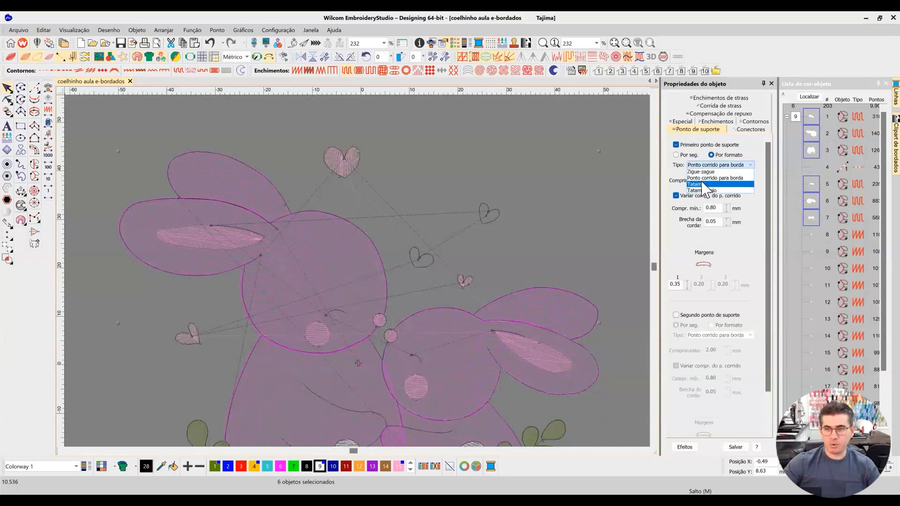
{"action": "left_click", "coordinate": [697, 179]}
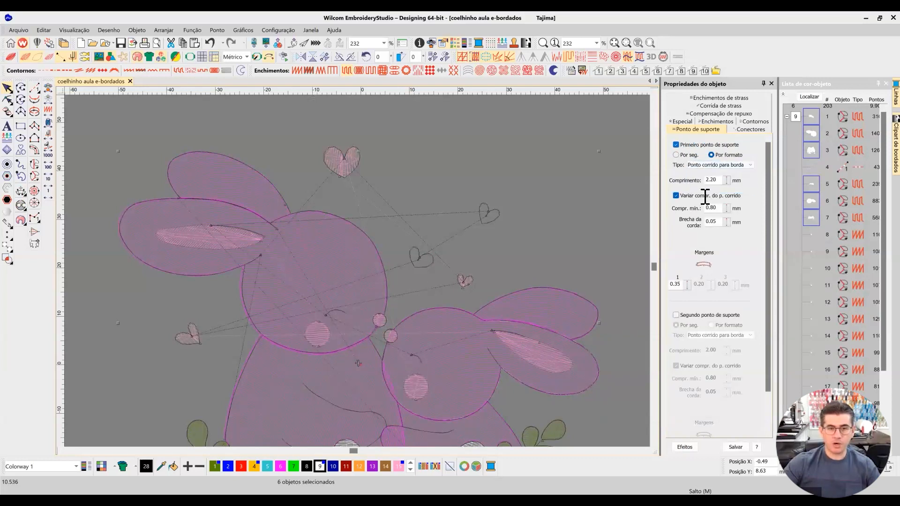
Add a second underlay by segment to the six selected fills, with type edge run (Ponto corrido para borda)
{"action": "left_click", "coordinate": [687, 314]}
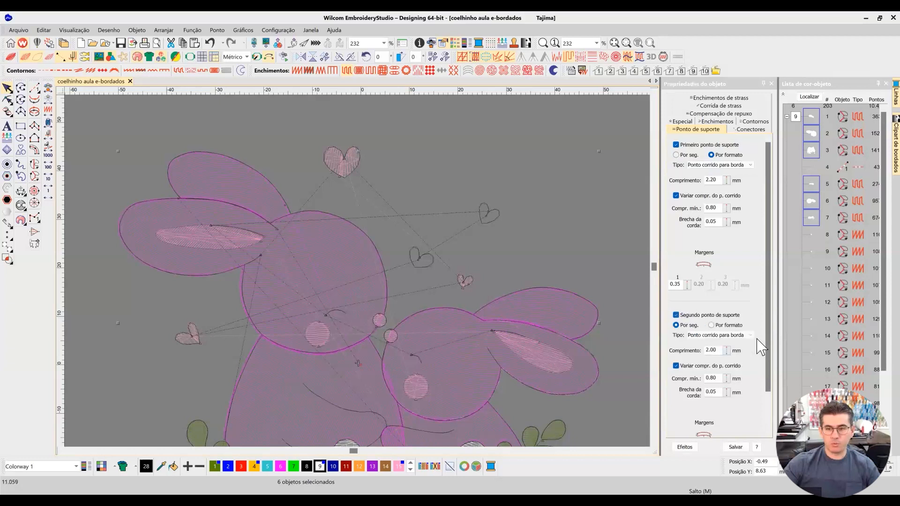
{"action": "left_click", "coordinate": [737, 335]}
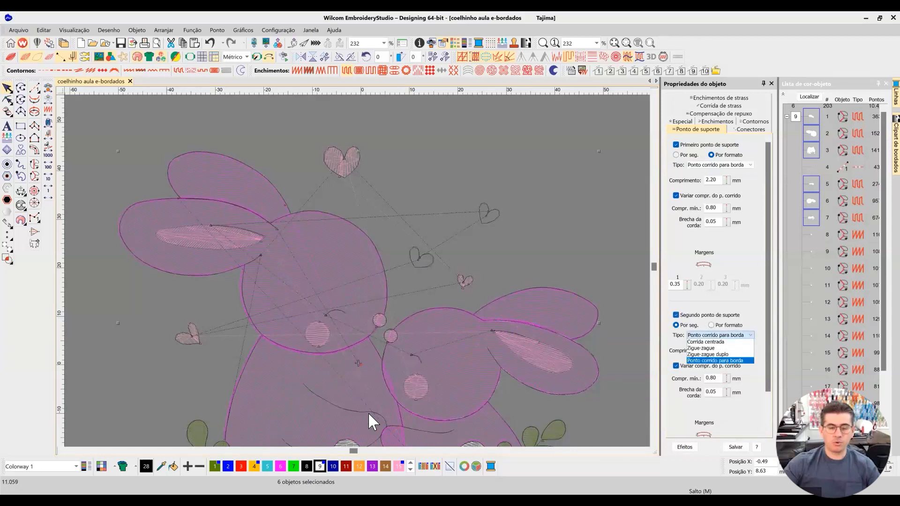
{"action": "left_click", "coordinate": [501, 249]}
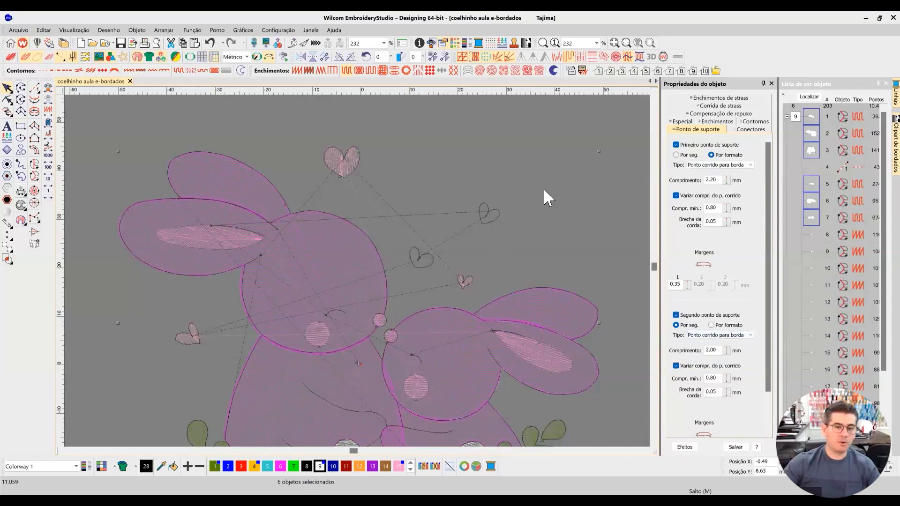
Try Tatami as the first underlay type on the six selected bunny fills, and undo the change
{"action": "left_click", "coordinate": [732, 167]}
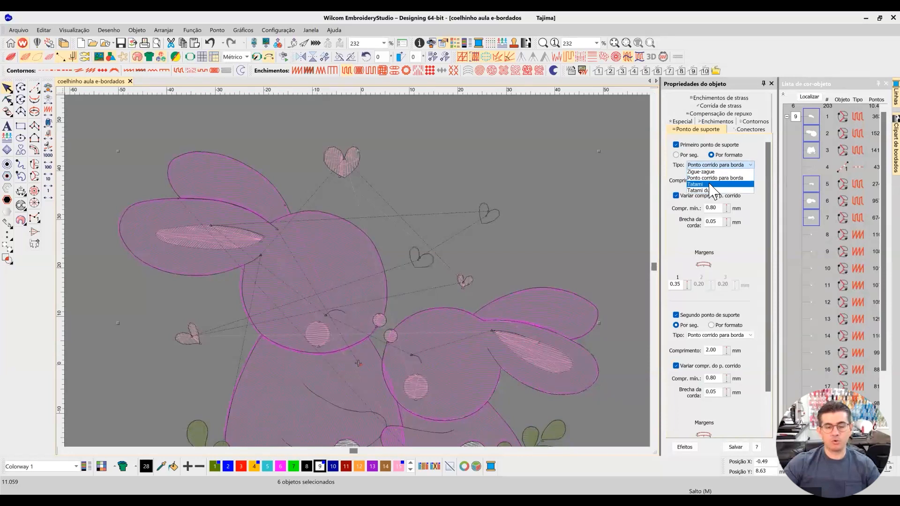
{"action": "left_click", "coordinate": [332, 270]}
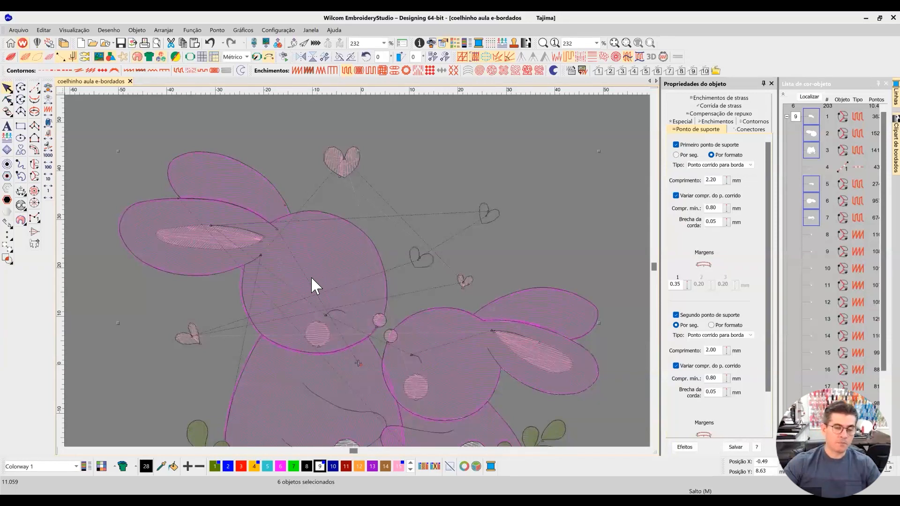
{"action": "scroll", "coordinate": [356, 270], "scroll_direction": "up", "scroll_amount": 3}
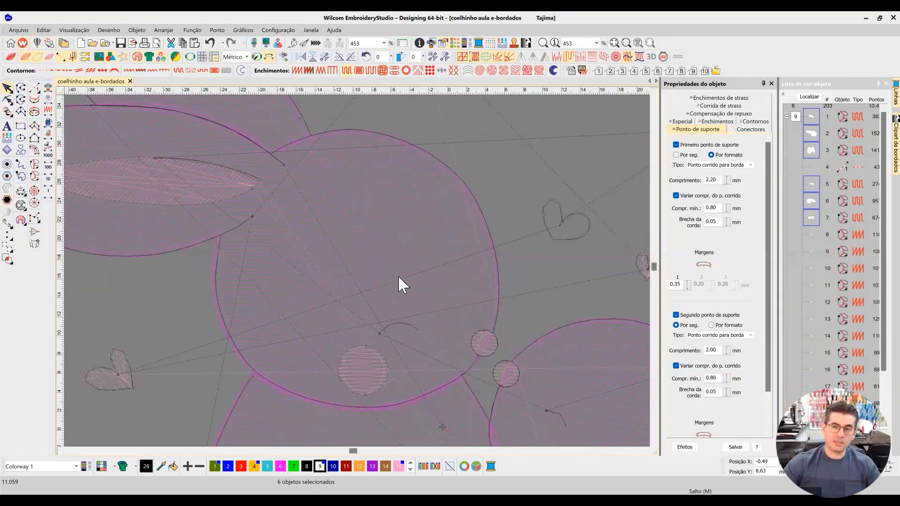
{"action": "left_click", "coordinate": [710, 165]}
{"action": "left_click", "coordinate": [704, 185]}
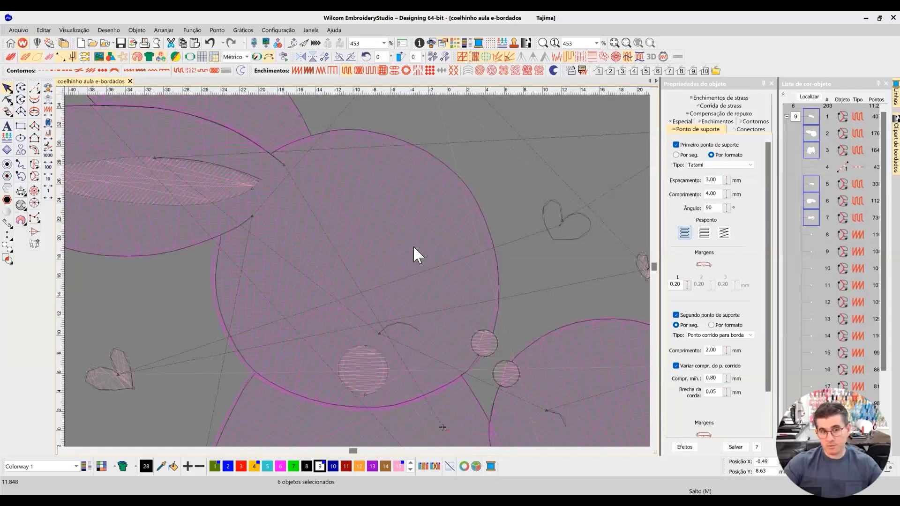
{"action": "key", "text": "ctrl+z"}
{"action": "scroll", "coordinate": [431, 205], "scroll_direction": "down", "scroll_amount": 5}
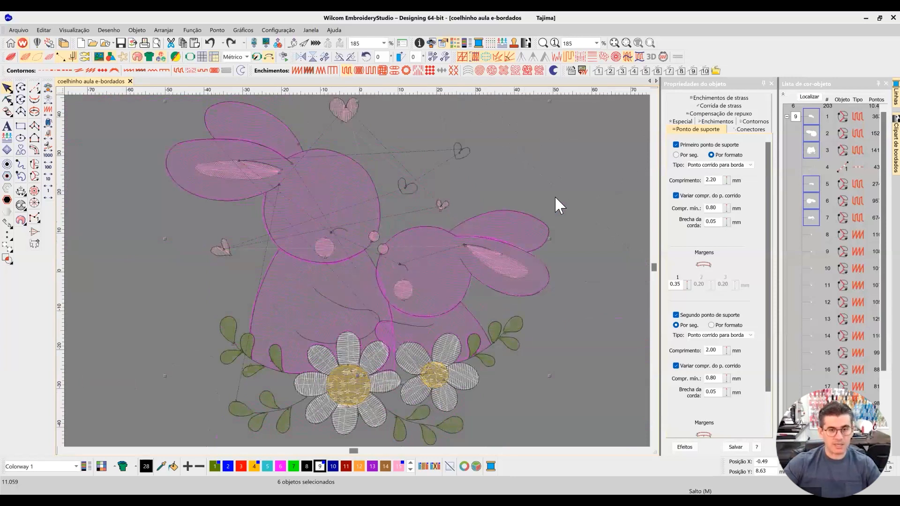
Clear the selection, collapse the object list, and inspect the bunnies' underlay and the daisies in plain stitch view
{"action": "left_click", "coordinate": [560, 172]}
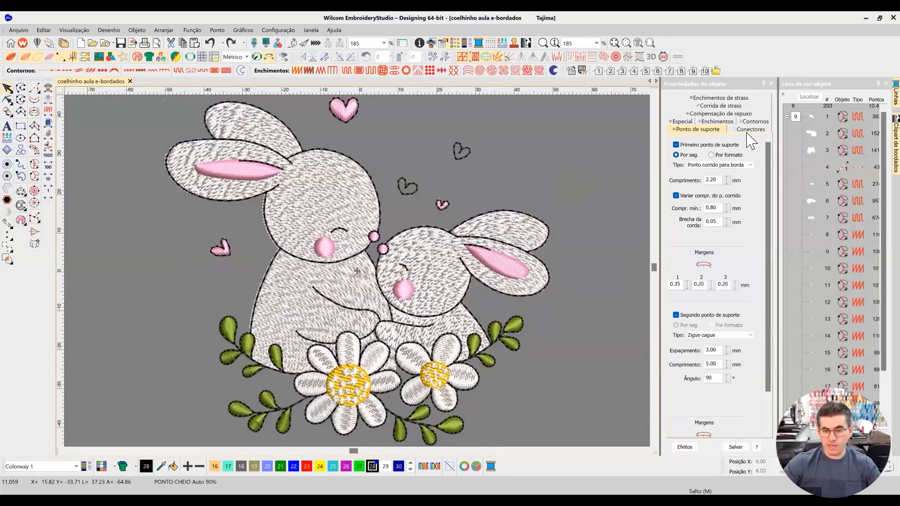
{"action": "left_click", "coordinate": [782, 94]}
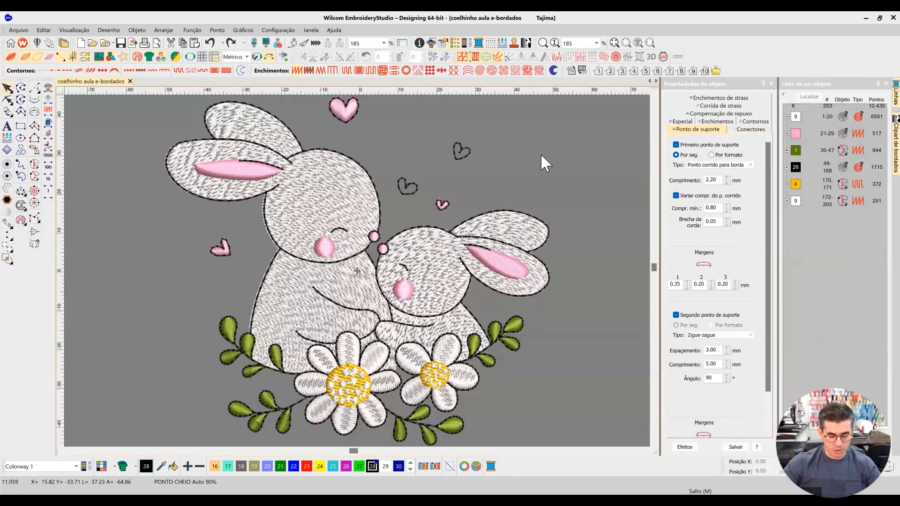
{"action": "key", "text": "t"}
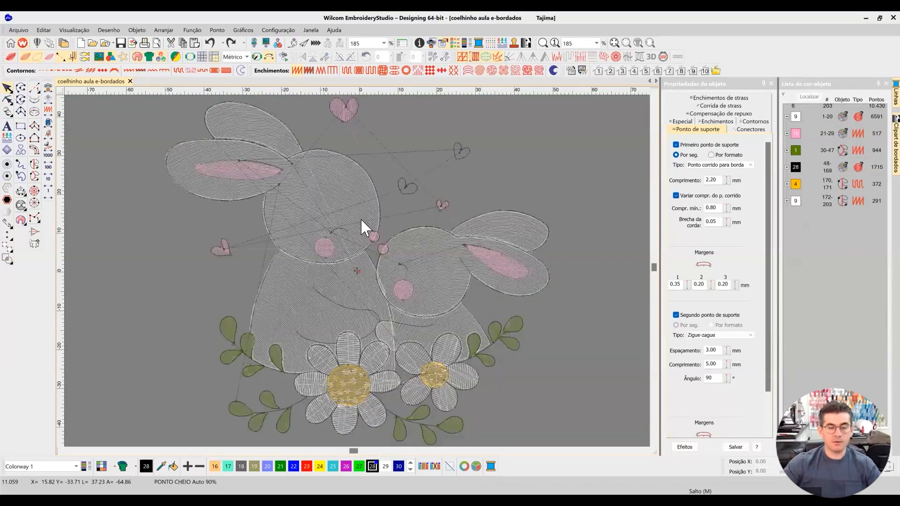
{"action": "scroll", "coordinate": [384, 277], "scroll_direction": "up", "scroll_amount": 3}
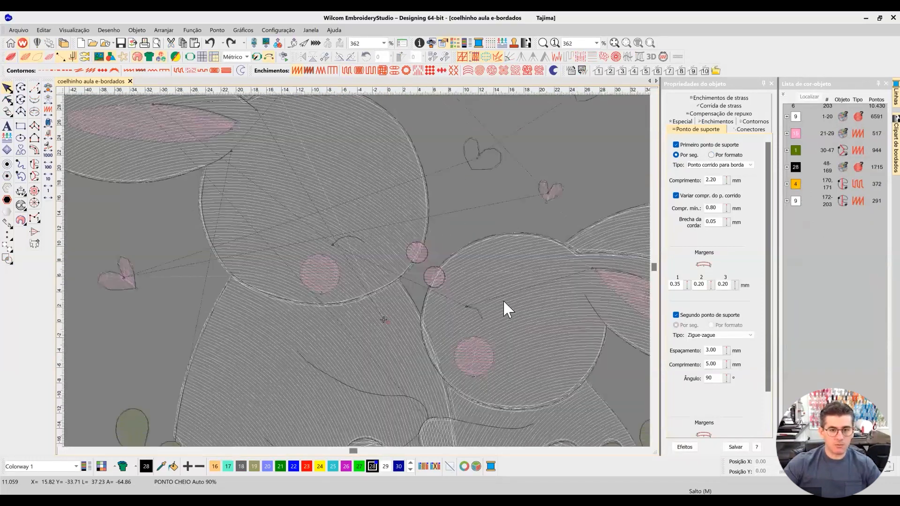
{"action": "left_click", "coordinate": [654, 442]}
{"action": "left_click_drag", "start_coordinate": [654, 443], "coordinate": [654, 442]}
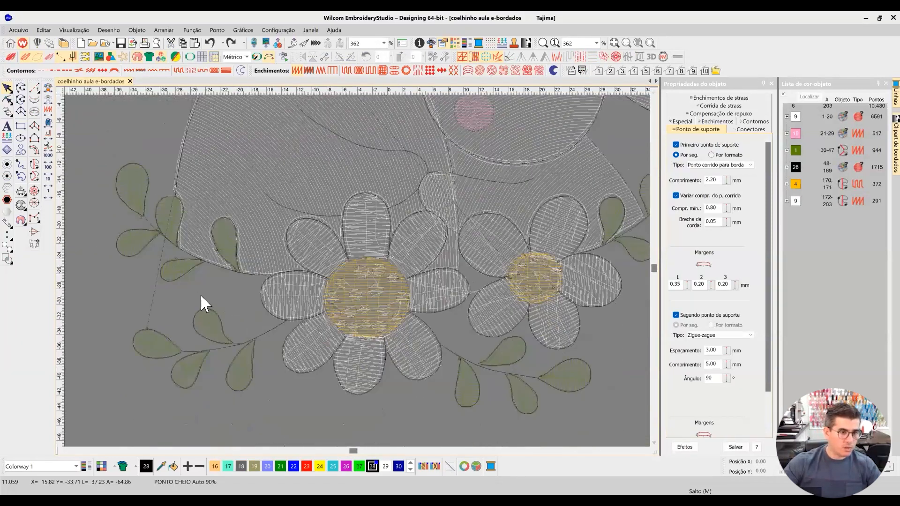
{"action": "key", "text": "t"}
{"action": "key", "text": "t"}
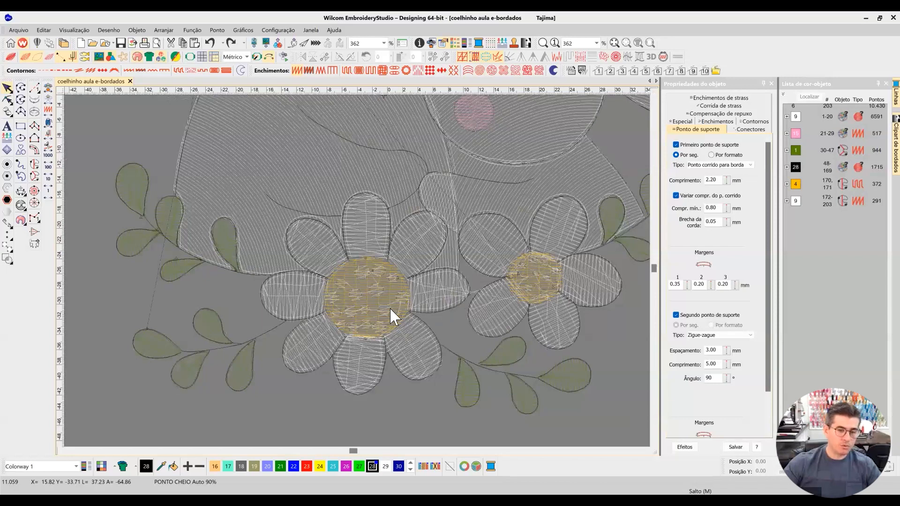
{"action": "left_click_drag", "start_coordinate": [655, 93], "coordinate": [655, 92]}
{"action": "key", "text": "0"}
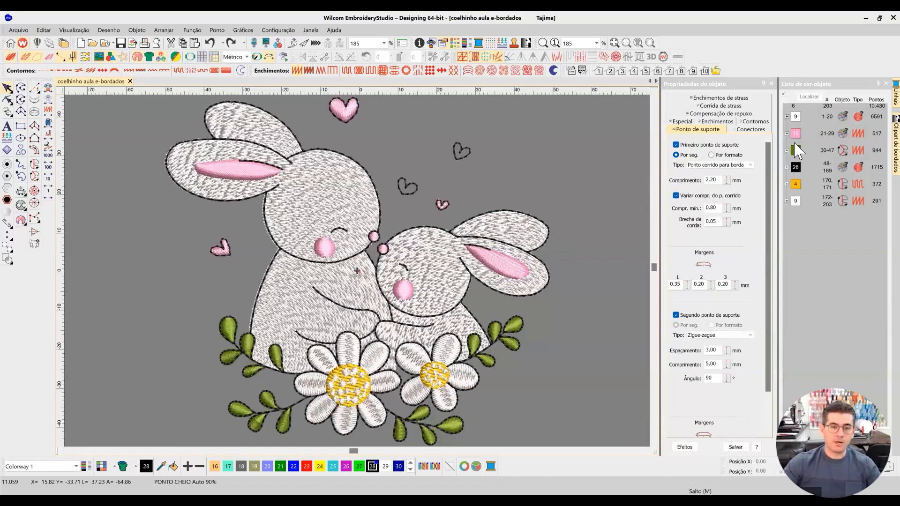
Locate the last white colour block, objects 172–203, in the design and clear the selection
{"action": "left_click", "coordinate": [795, 201]}
{"action": "left_click", "coordinate": [812, 97]}
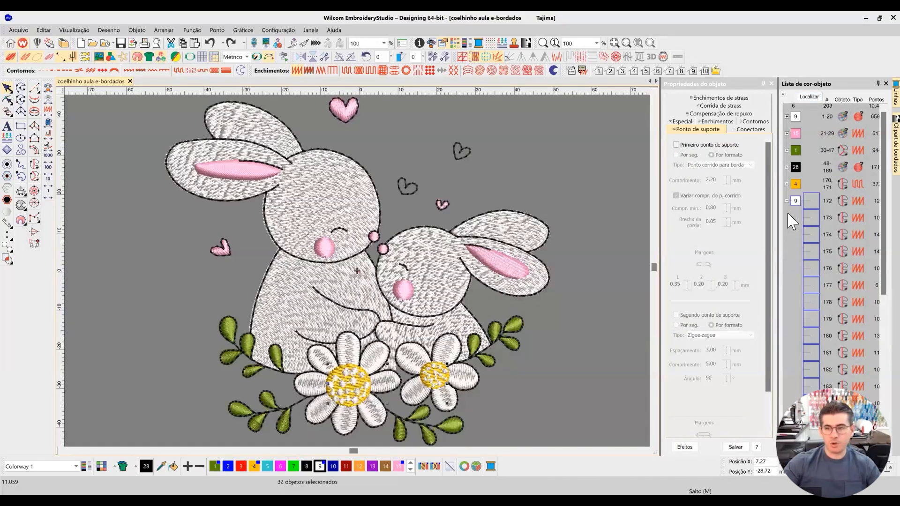
{"action": "left_click", "coordinate": [787, 201]}
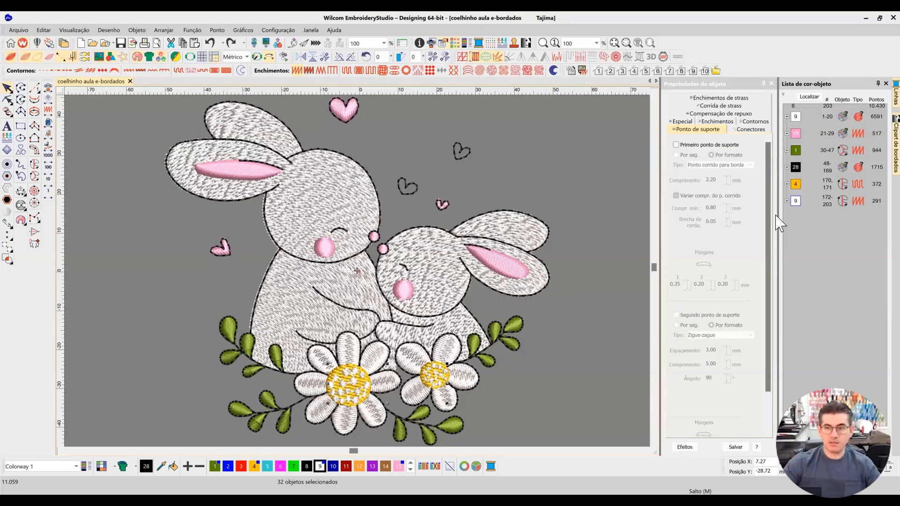
{"action": "double_click", "coordinate": [797, 202]}
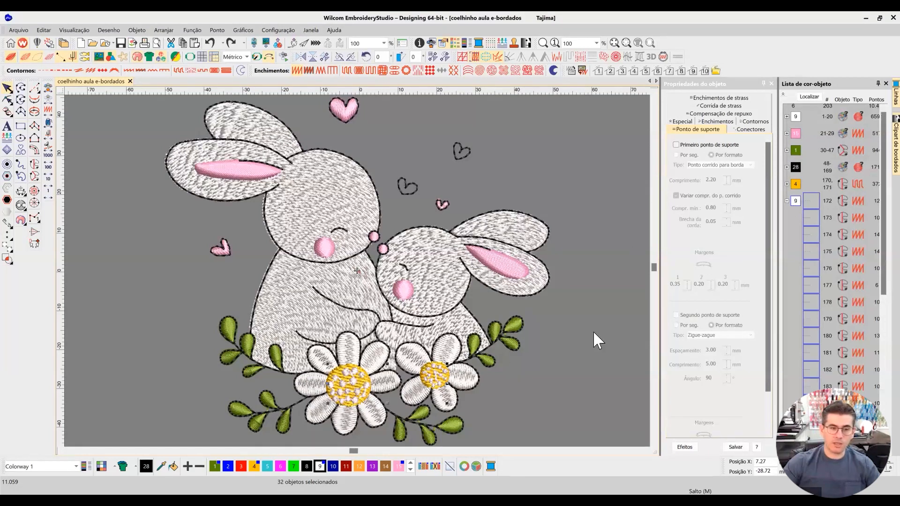
{"action": "left_click", "coordinate": [814, 95]}
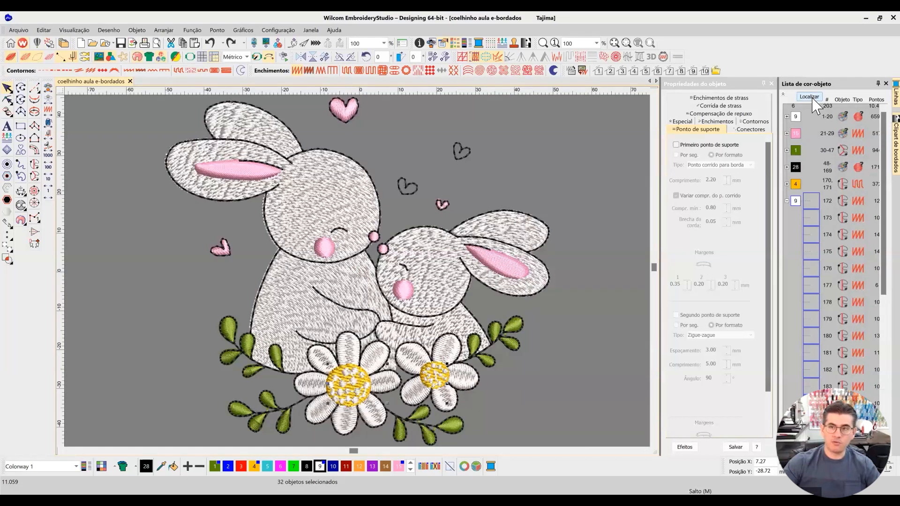
{"action": "left_click", "coordinate": [558, 336]}
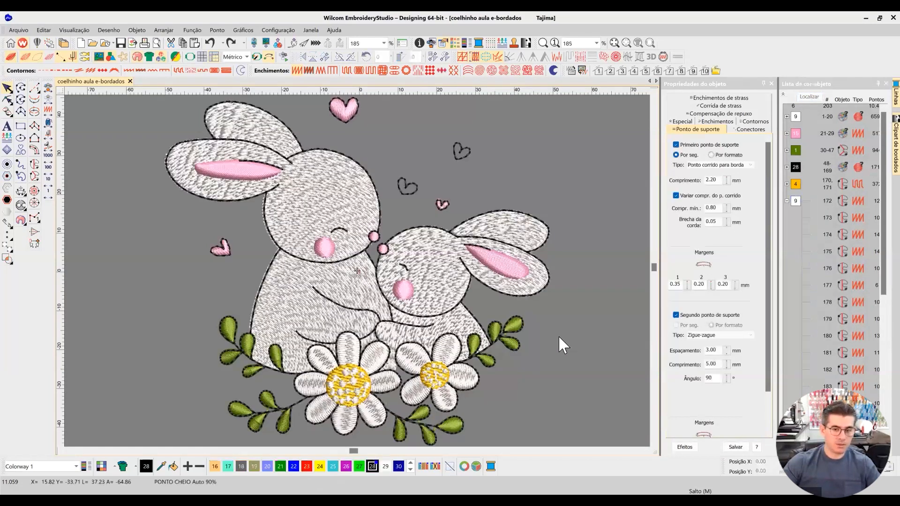